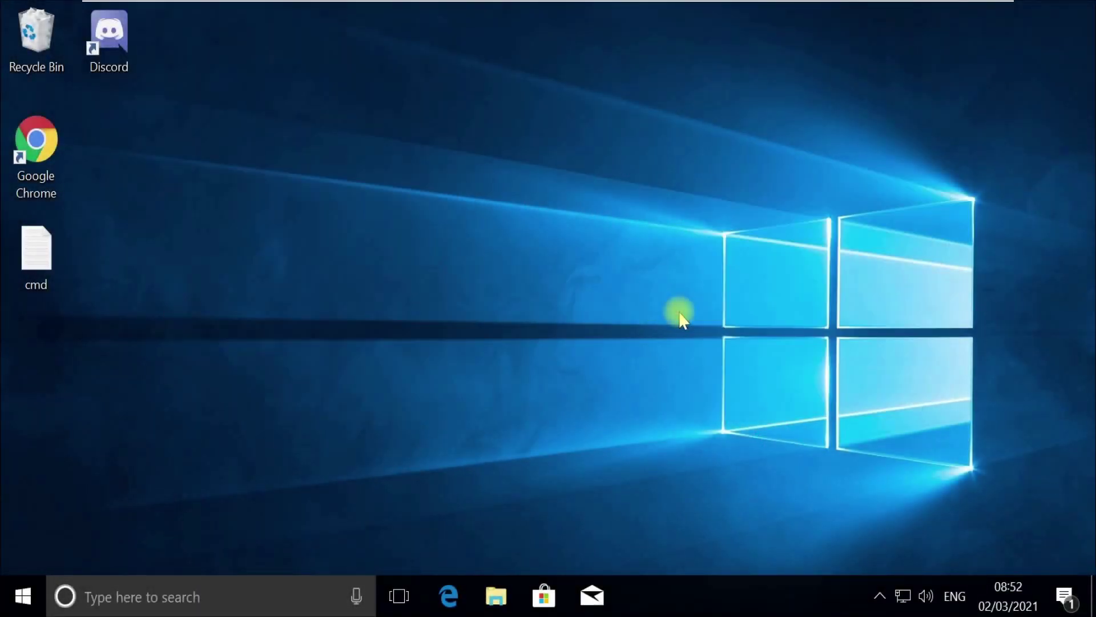
- Launch Task Manager with administrator rights from Windows search
{"action": "key", "text": "super+x"}
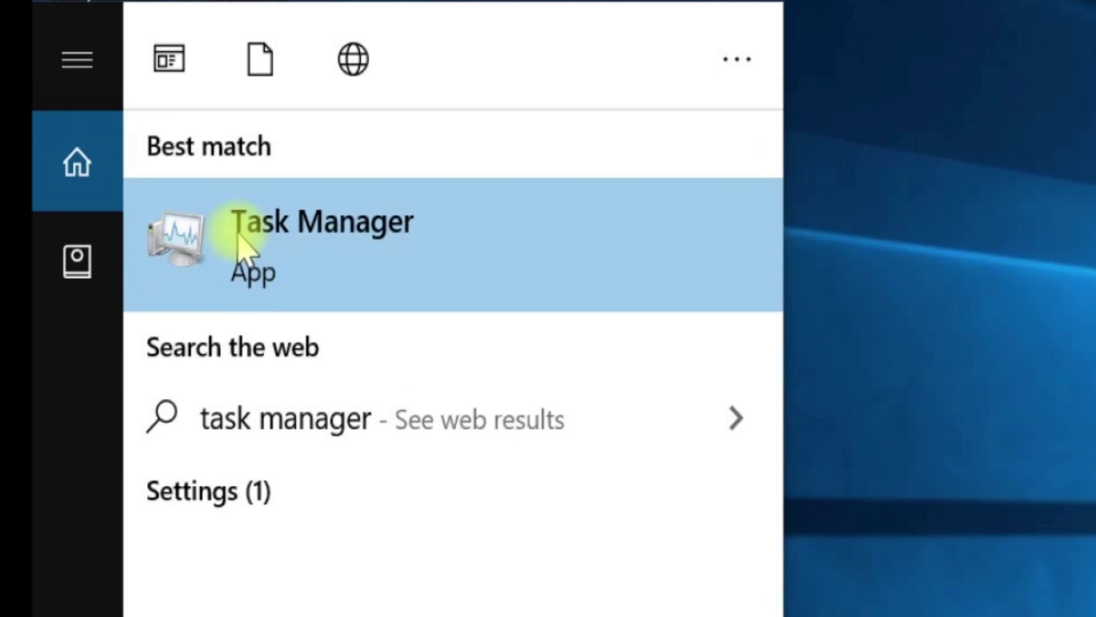
{"action": "right_click", "coordinate": [239, 241]}
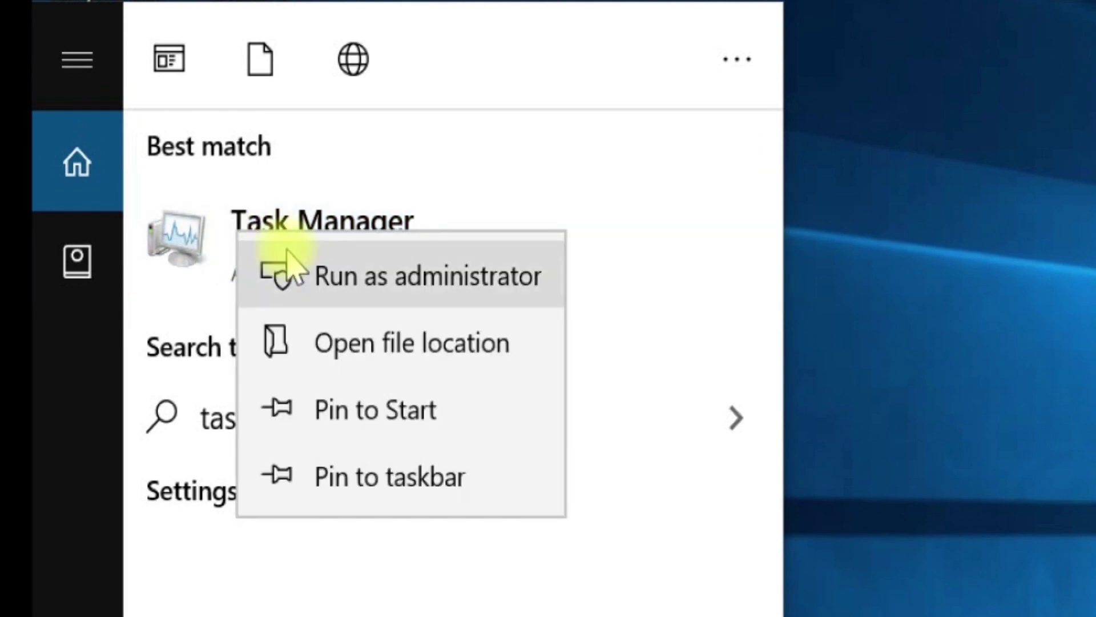
{"action": "left_click", "coordinate": [292, 272]}
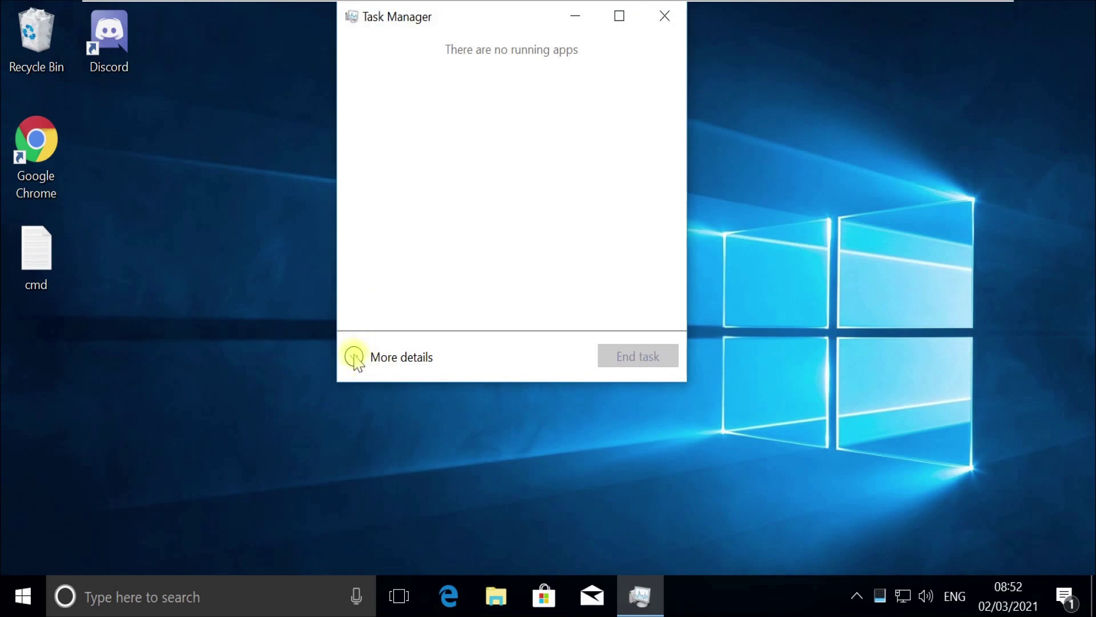
- Switch Task Manager to full view and start a new task, browsing for its program file
{"action": "left_click", "coordinate": [360, 357]}
{"action": "left_click", "coordinate": [349, 42]}
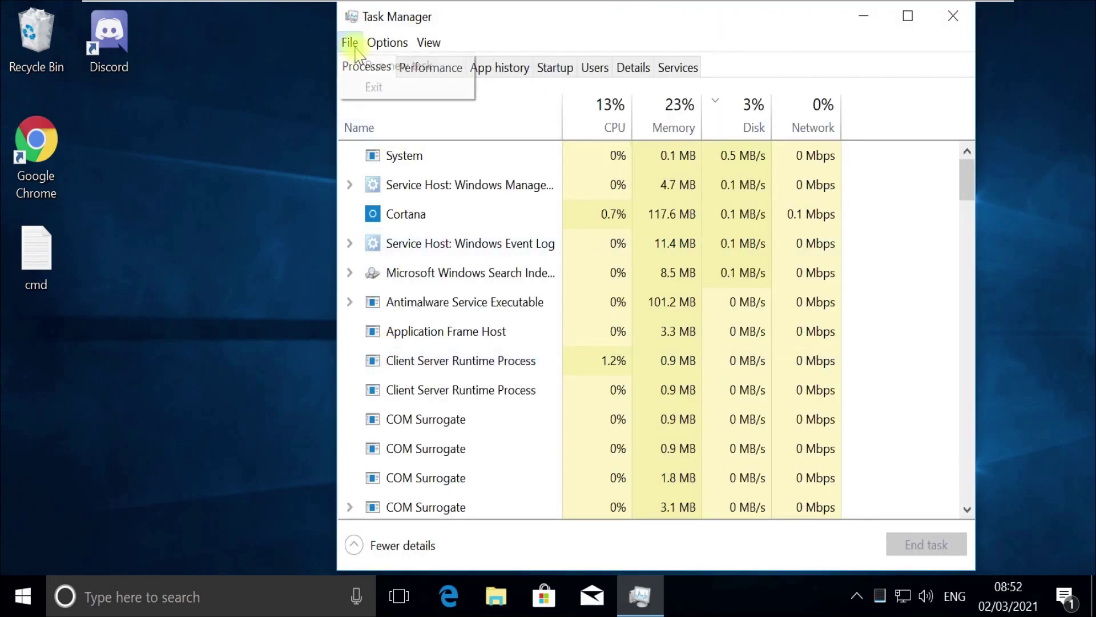
{"action": "left_click", "coordinate": [386, 66]}
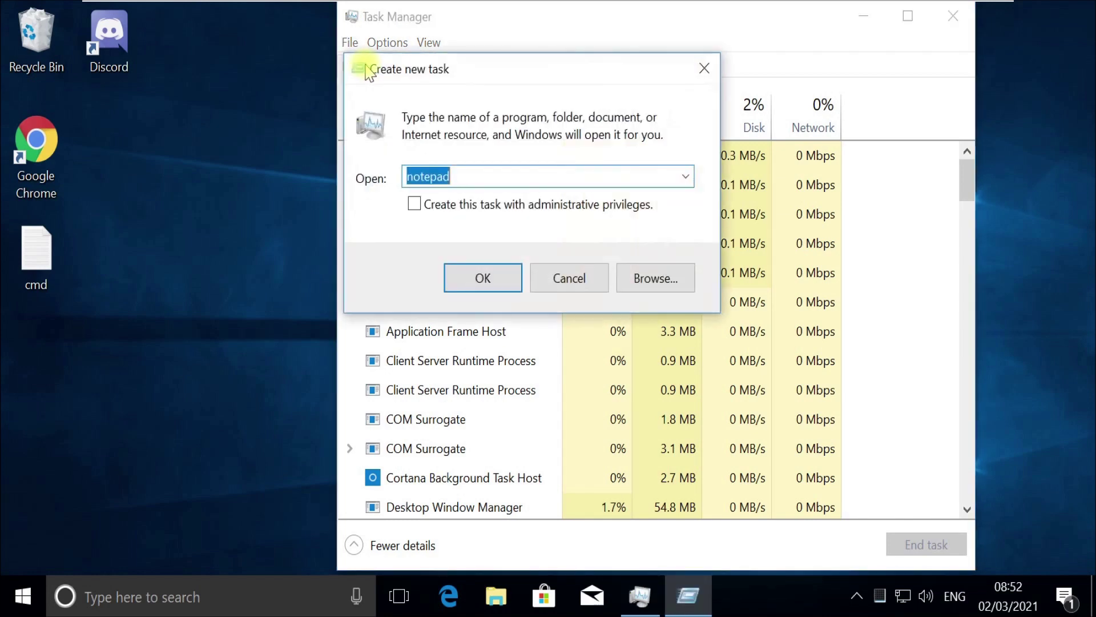
{"action": "left_click", "coordinate": [656, 278]}
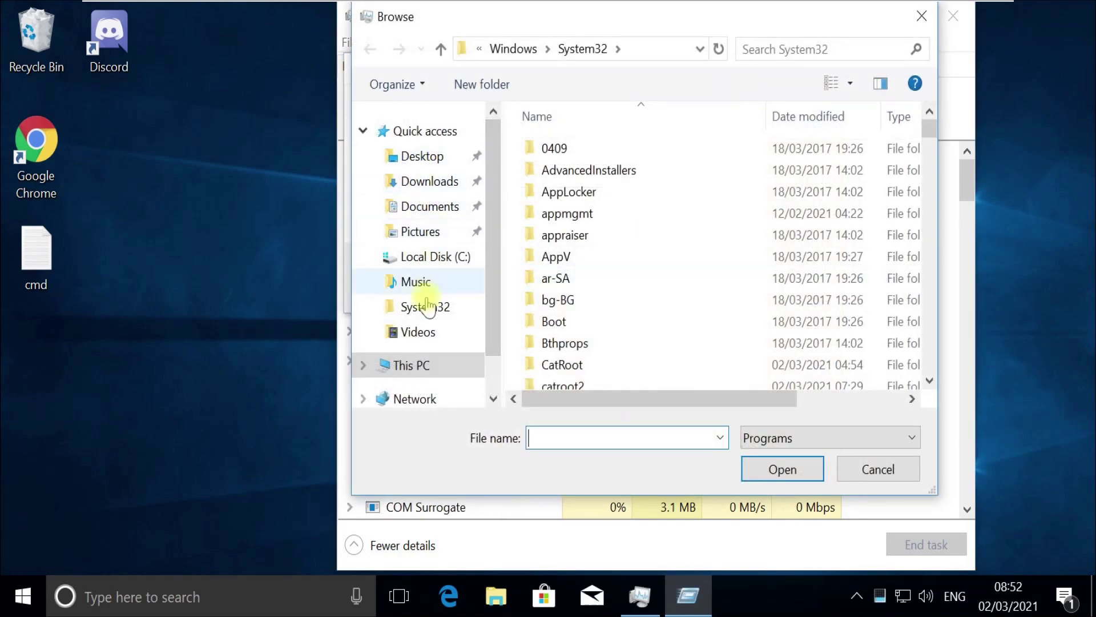
- Choose C:\Windows\System32\cmd.exe as the program for the new task
{"action": "left_click", "coordinate": [412, 366]}
{"action": "double_click", "coordinate": [623, 377]}
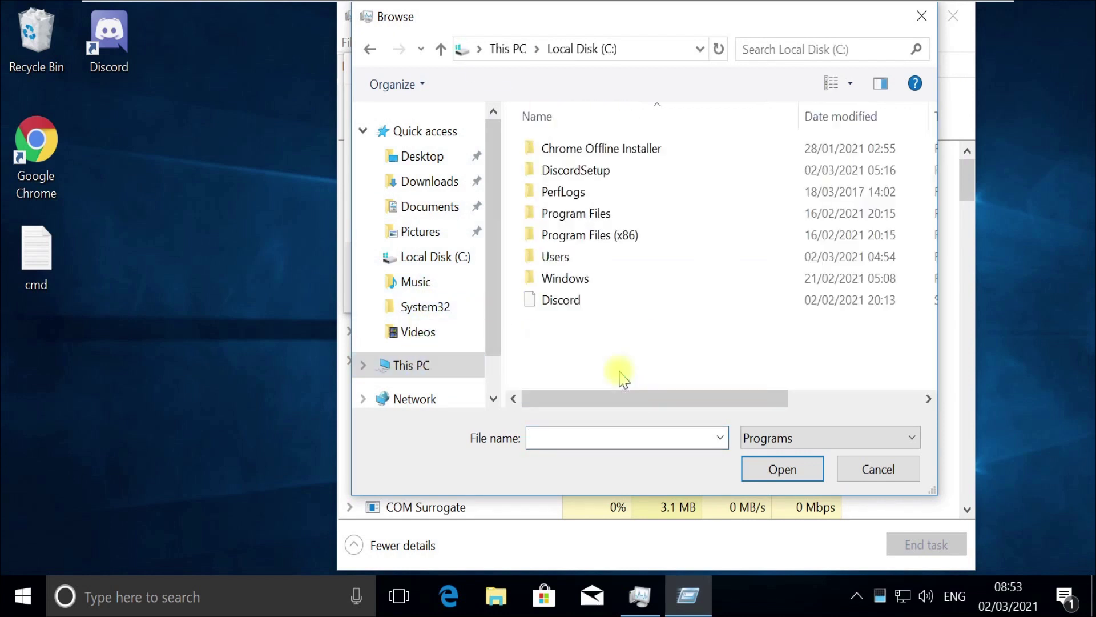
{"action": "double_click", "coordinate": [573, 277]}
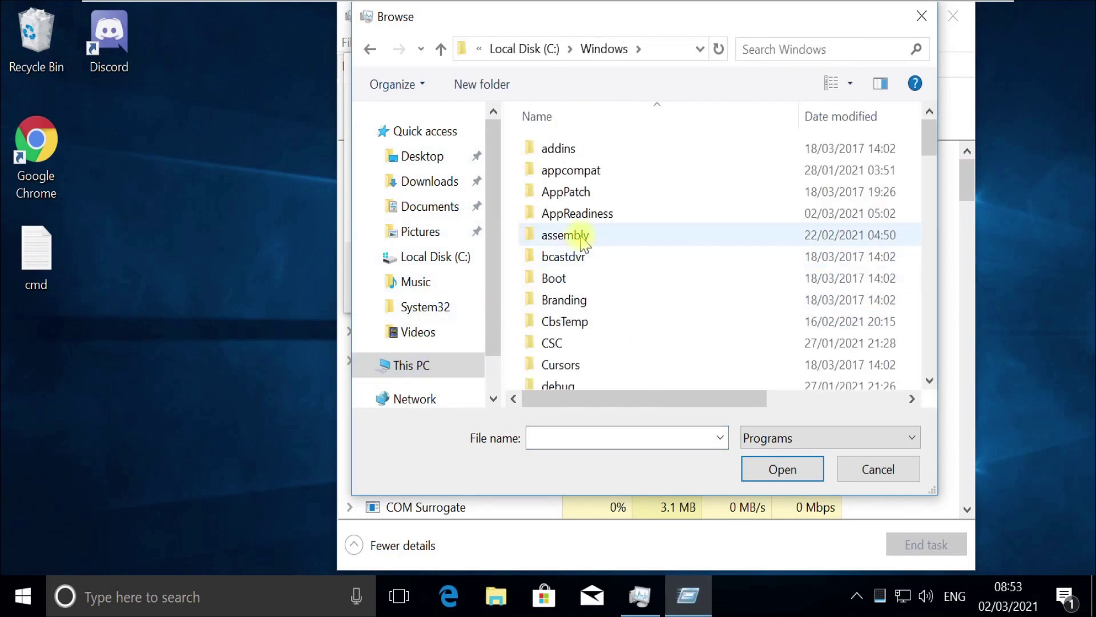
{"action": "type", "text": "sys"}
{"action": "key", "text": "Down"}
{"action": "key", "text": "Return"}
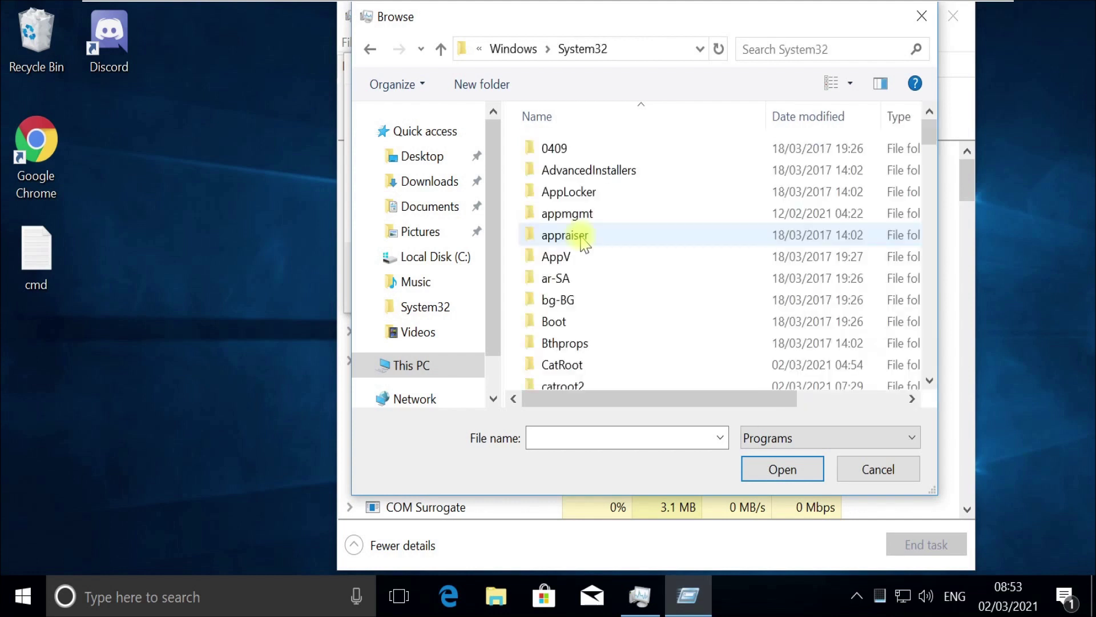
{"action": "scroll", "coordinate": [587, 244], "scroll_direction": "down", "scroll_amount": 4}
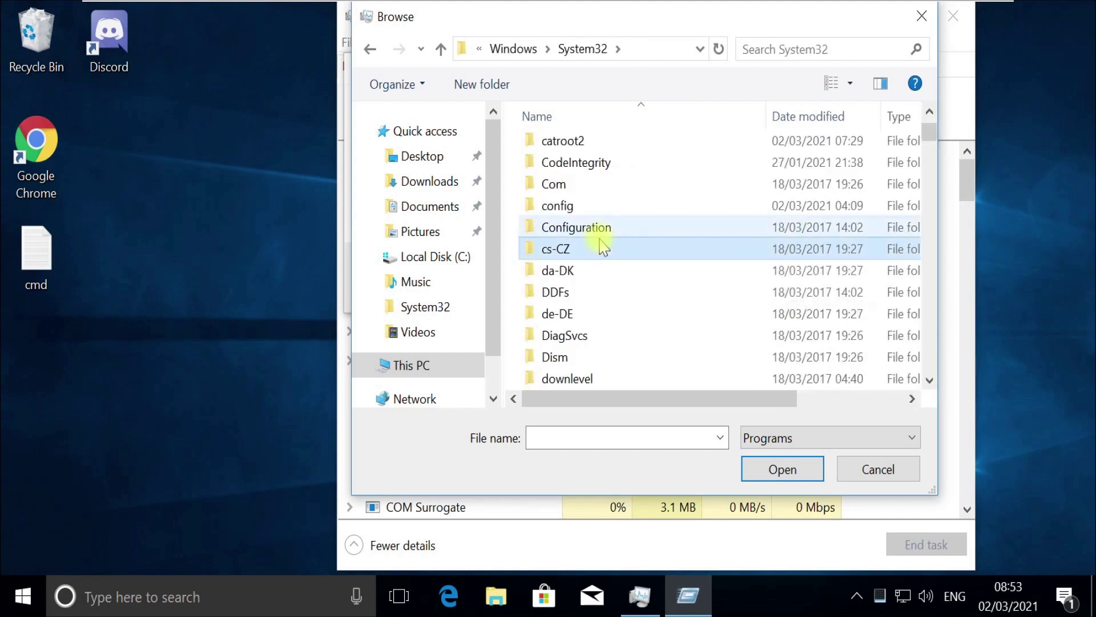
{"action": "type", "text": "cmd"}
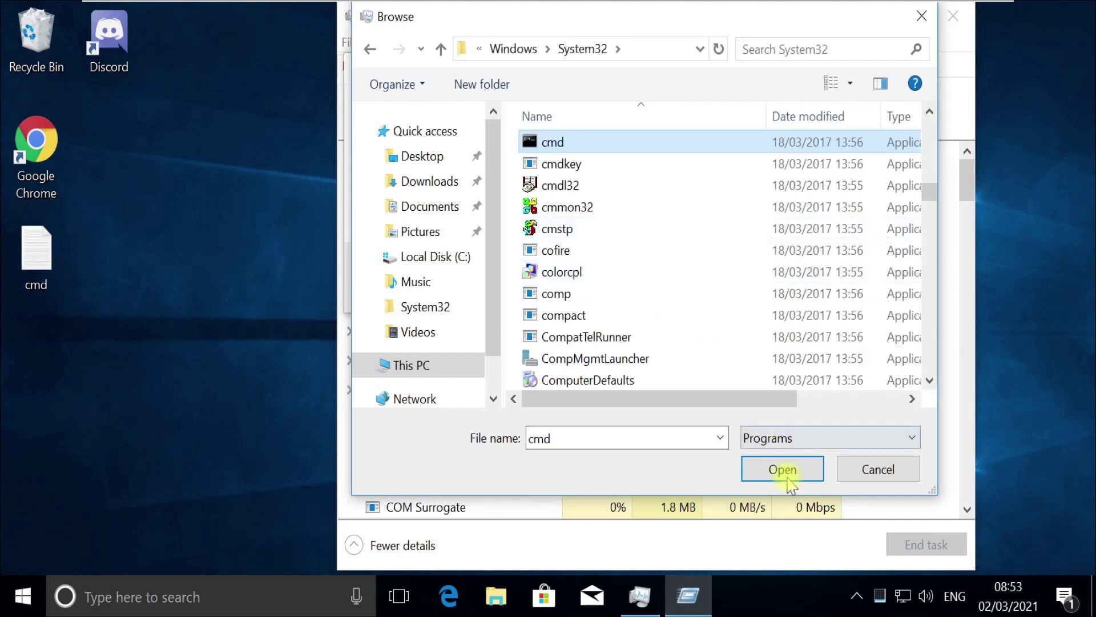
{"action": "left_click", "coordinate": [782, 469]}
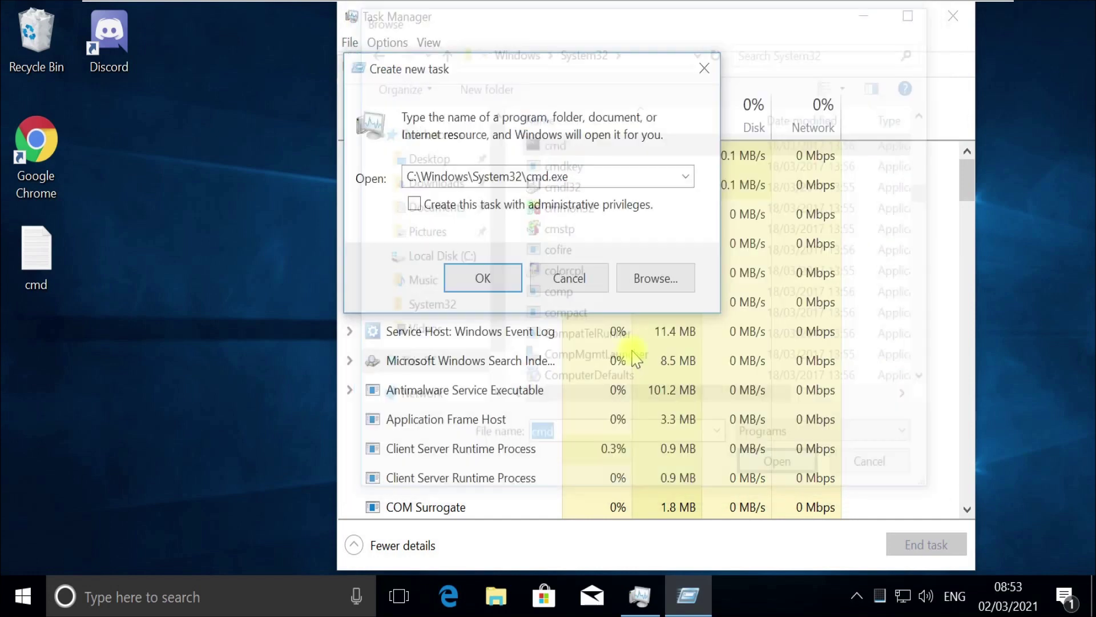
- Append --update to the cmd.exe path and grant the task administrative privileges
{"action": "left_click", "coordinate": [610, 177]}
{"action": "left_click", "coordinate": [609, 177]}
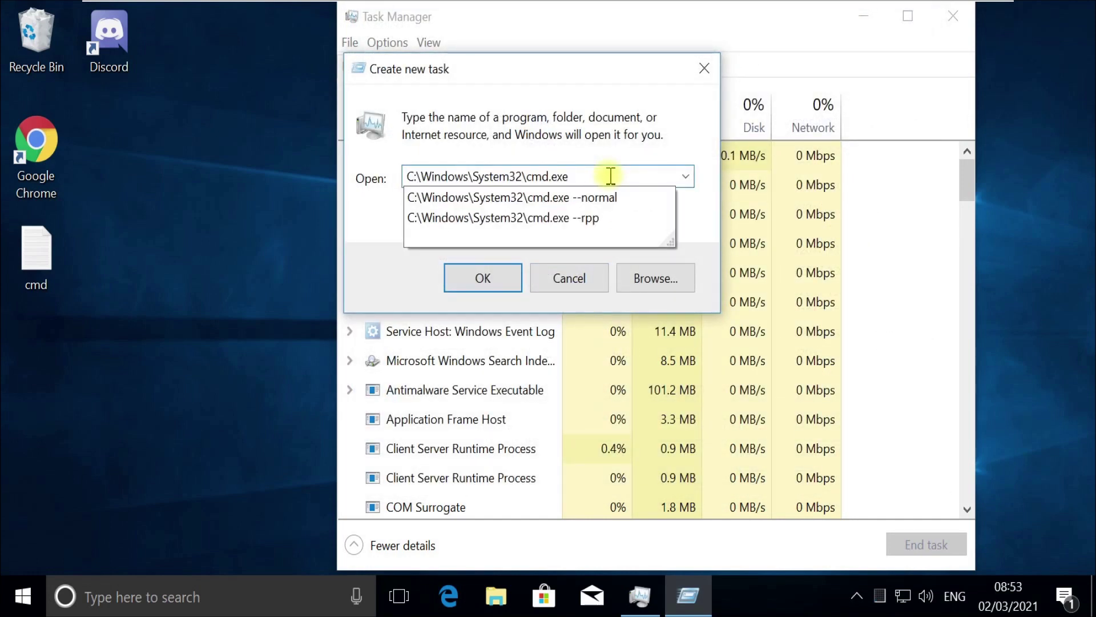
{"action": "type", "text": "--up"}
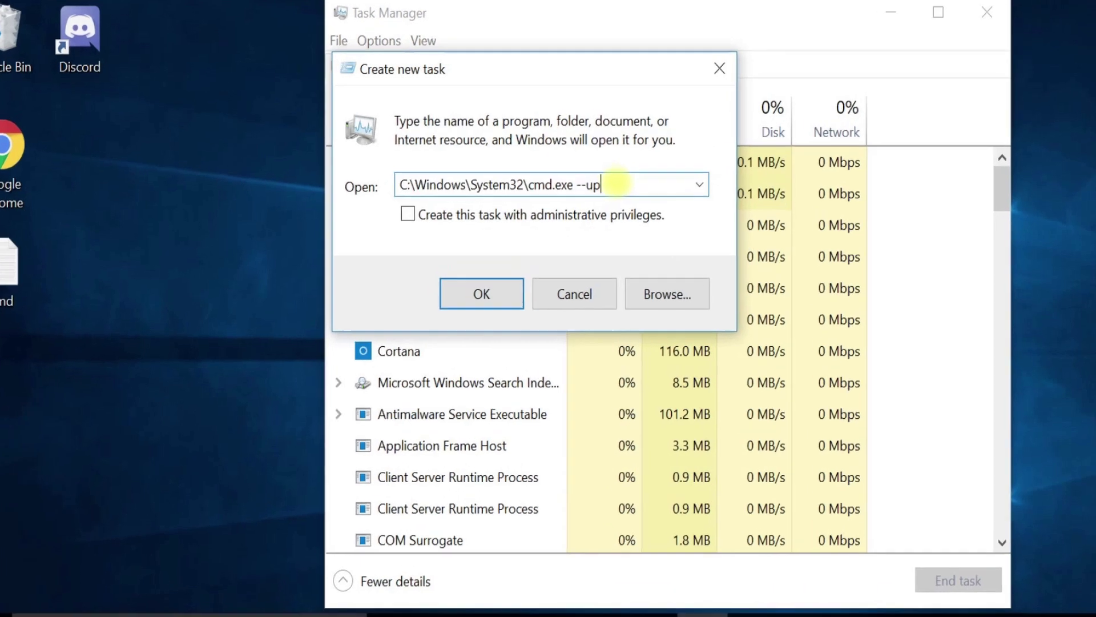
{"action": "type", "text": "dt"}
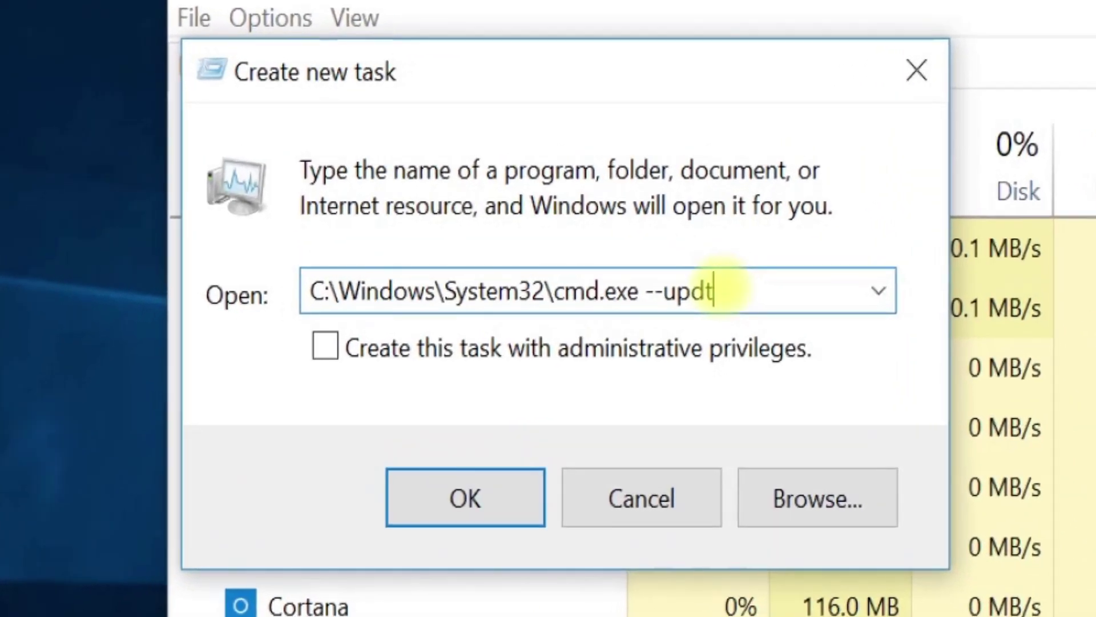
{"action": "type", "text": "d"}
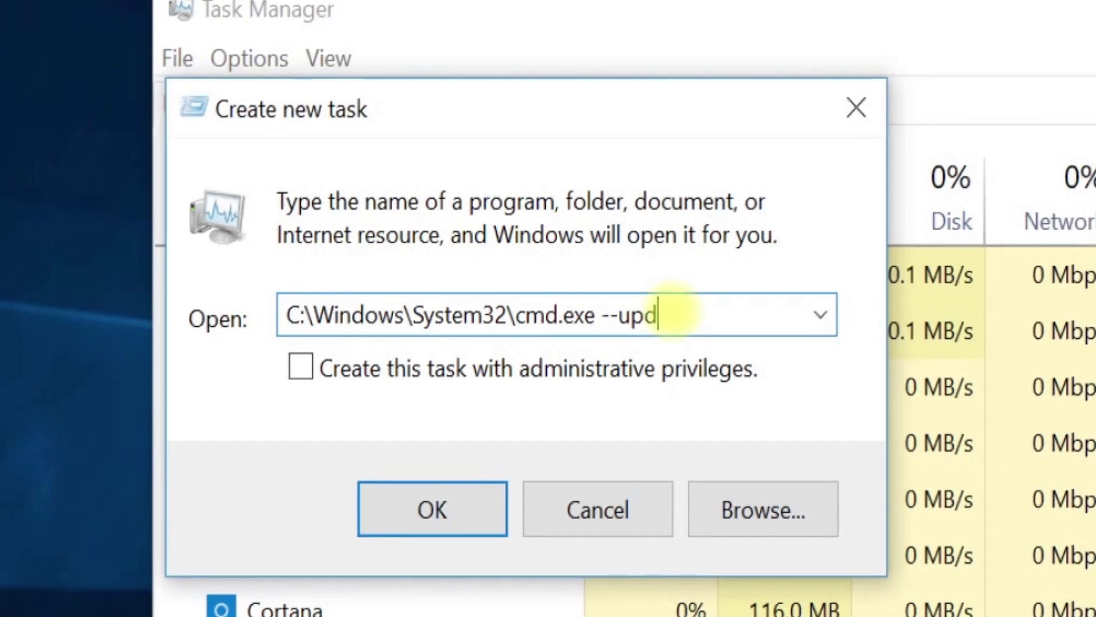
{"action": "type", "text": "ate"}
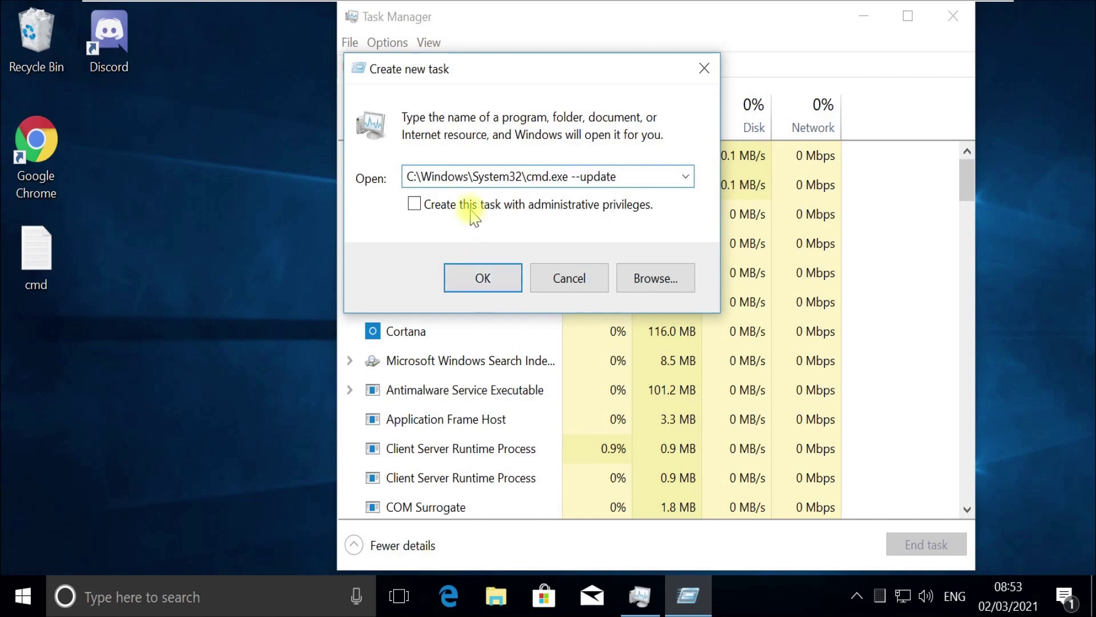
{"action": "left_click", "coordinate": [469, 206]}
- Run gpupdate /force in the elevated Command Prompt to refresh computer and user policy
{"action": "left_click", "coordinate": [482, 277]}
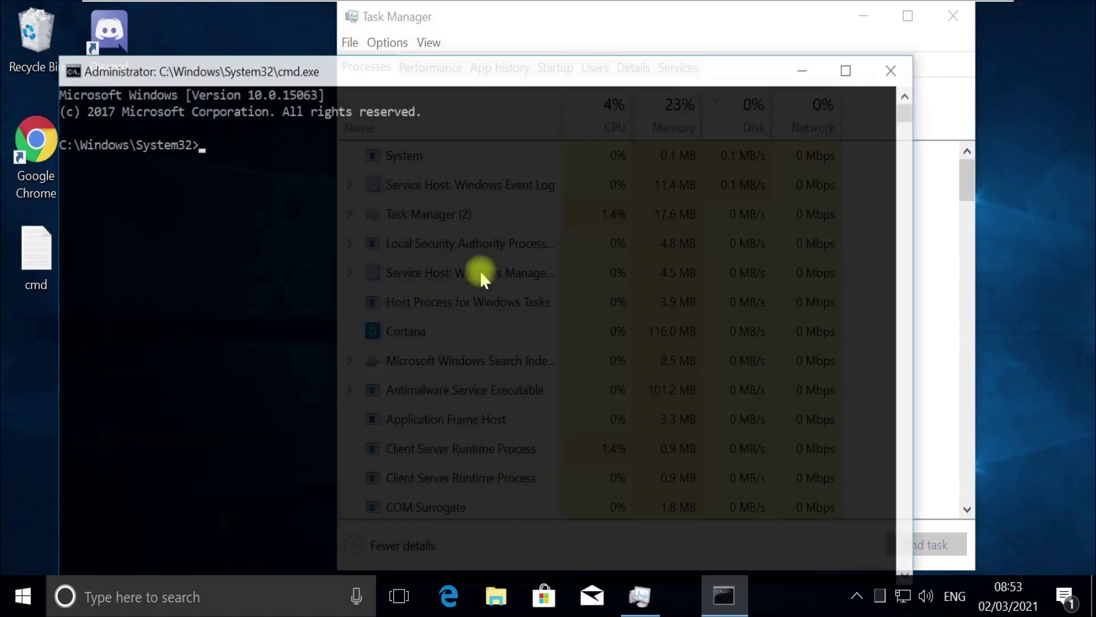
{"action": "type", "text": "gp"}
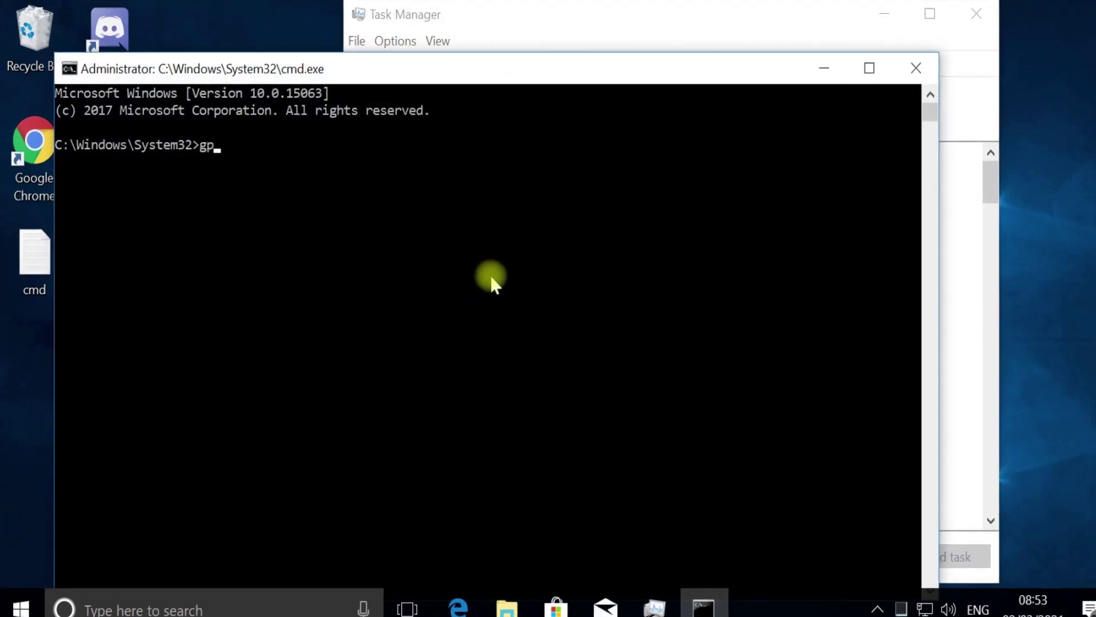
{"action": "type", "text": "up"}
{"action": "type", "text": "date"}
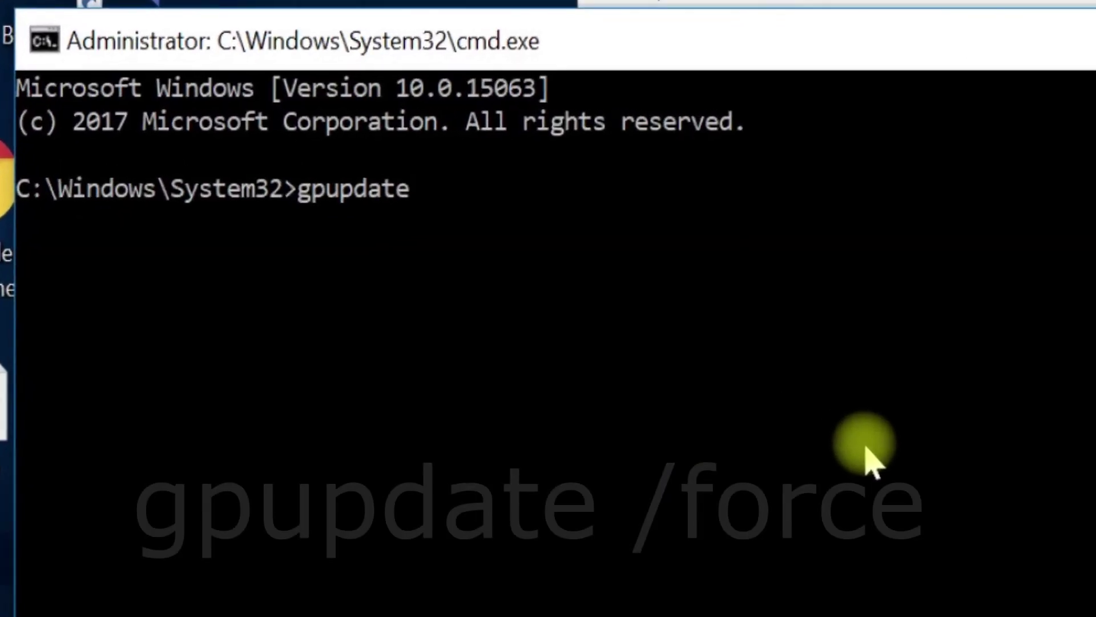
{"action": "type", "text": " /force"}
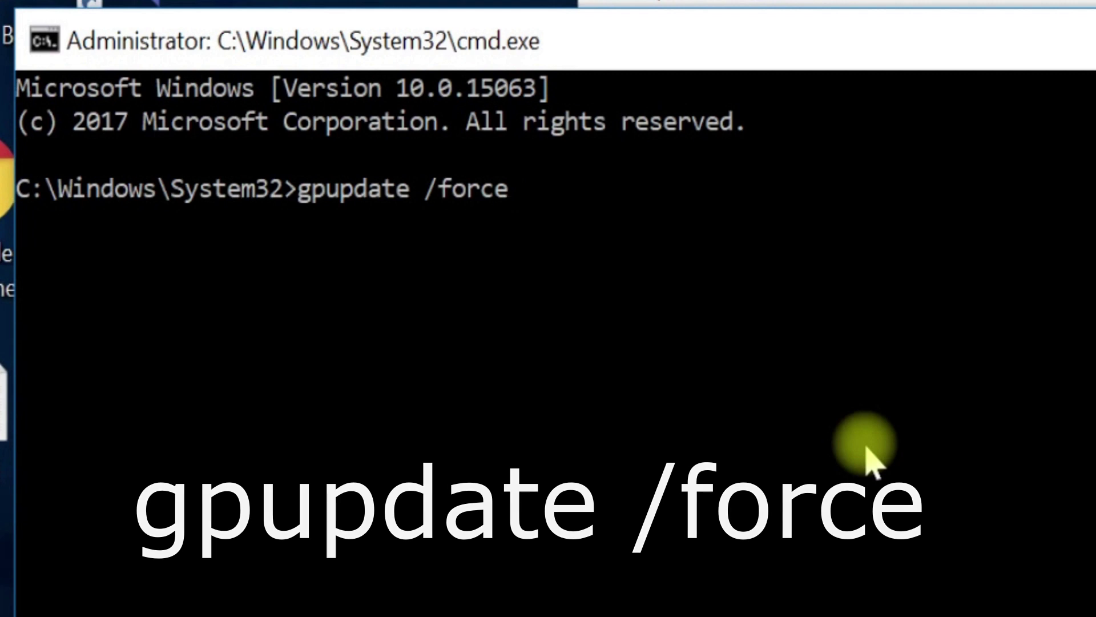
{"action": "key", "text": "Return"}
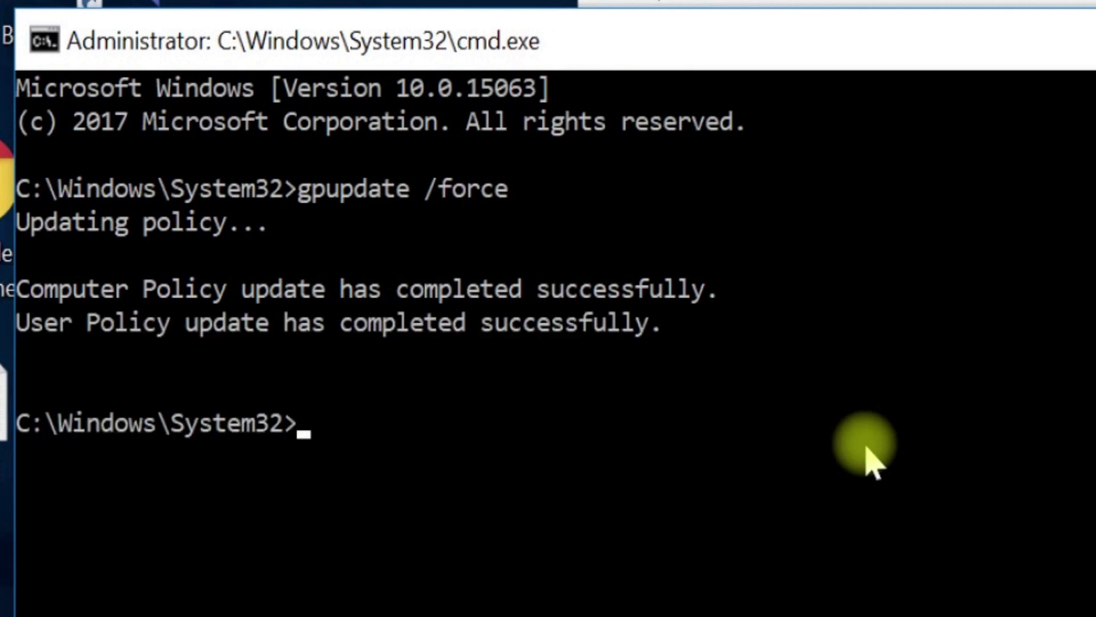
{"action": "type", "text": "cls"}
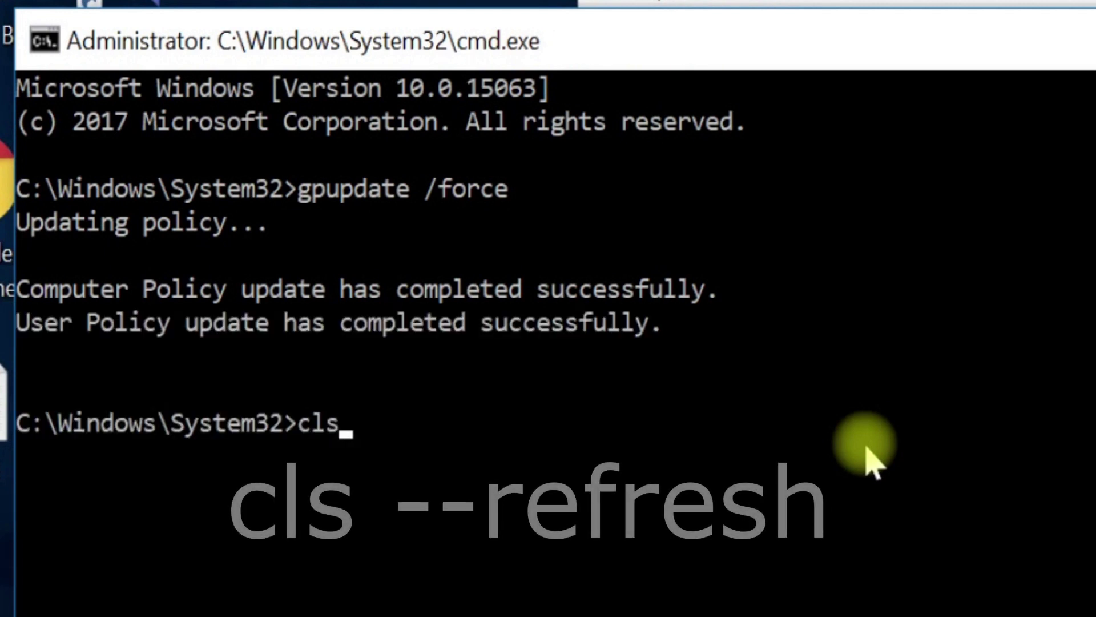
{"action": "type", "text": " --"}
{"action": "type", "text": "re"}
{"action": "type", "text": "fresh"}
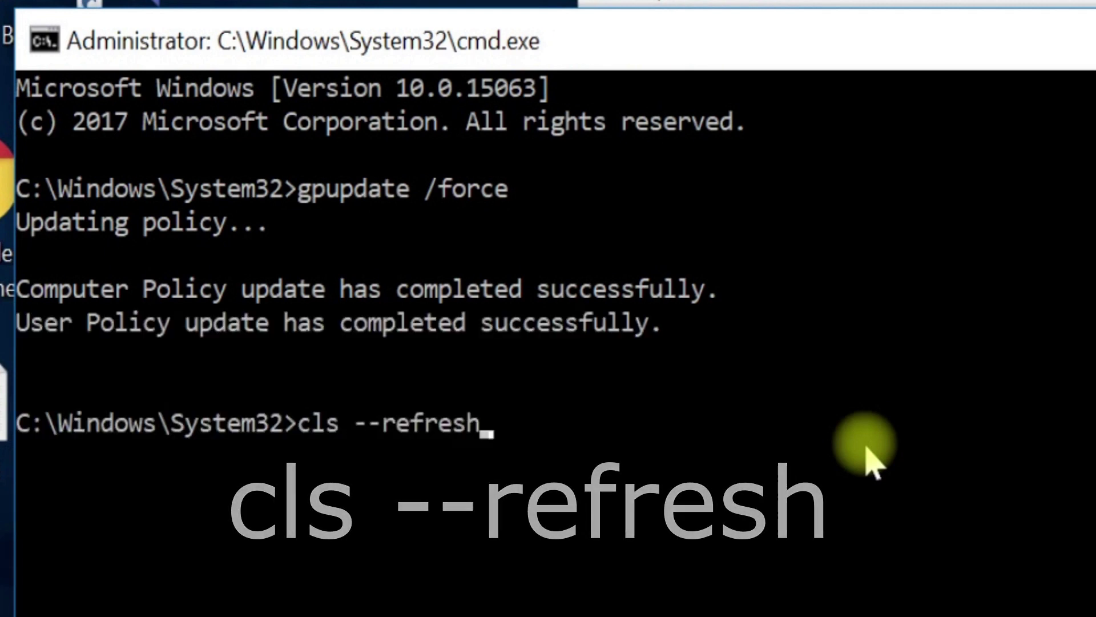
- Clear the console with cls --refresh, then exit the Command Prompt
{"action": "key", "text": "Return"}
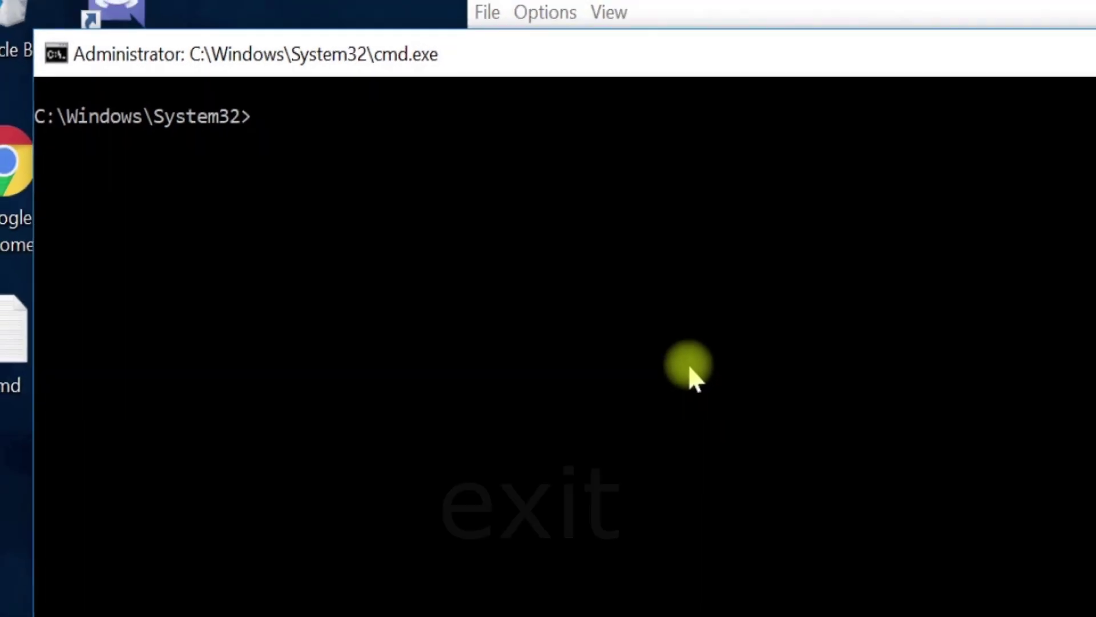
{"action": "type", "text": "exit"}
{"action": "key", "text": "Return"}
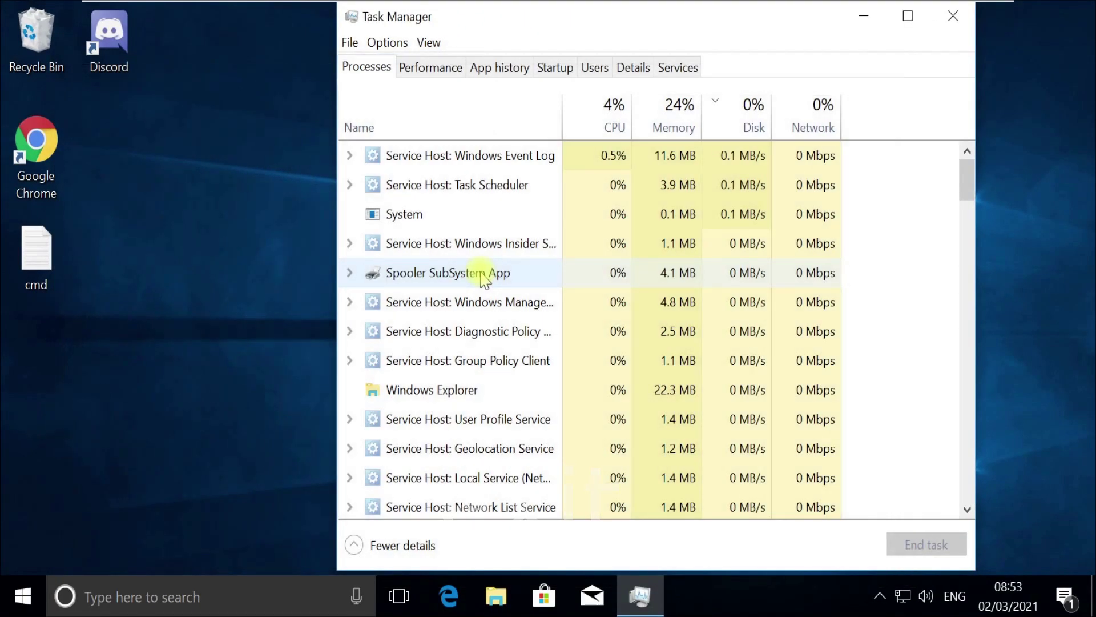
- Close Task Manager, then retry the Windows Update check from Settings
{"action": "left_click", "coordinate": [952, 16]}
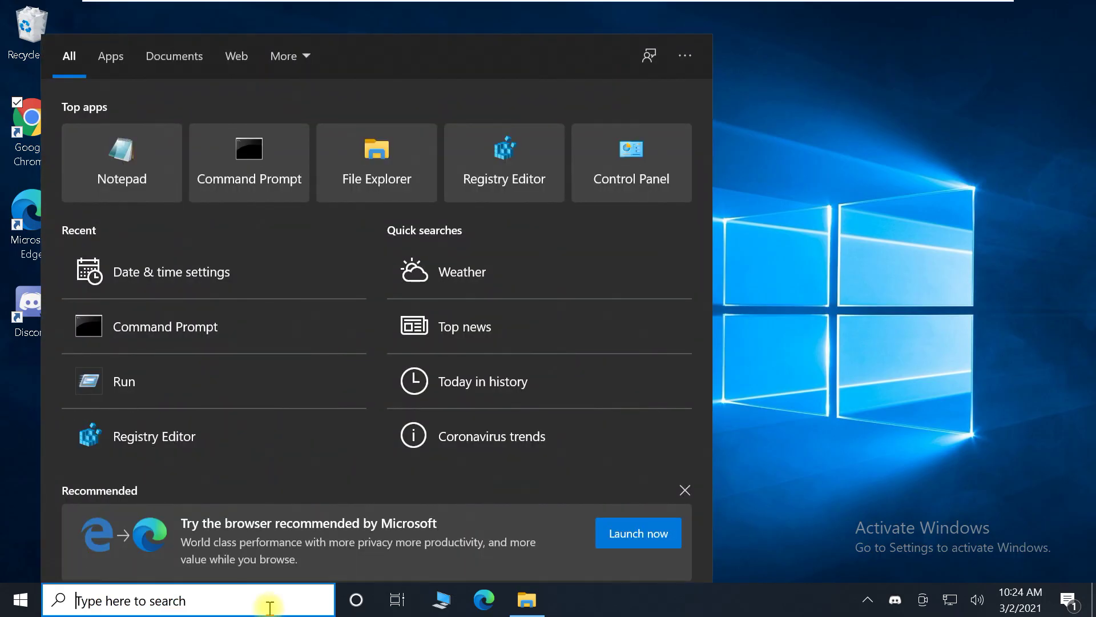
{"action": "type", "text": "update"}
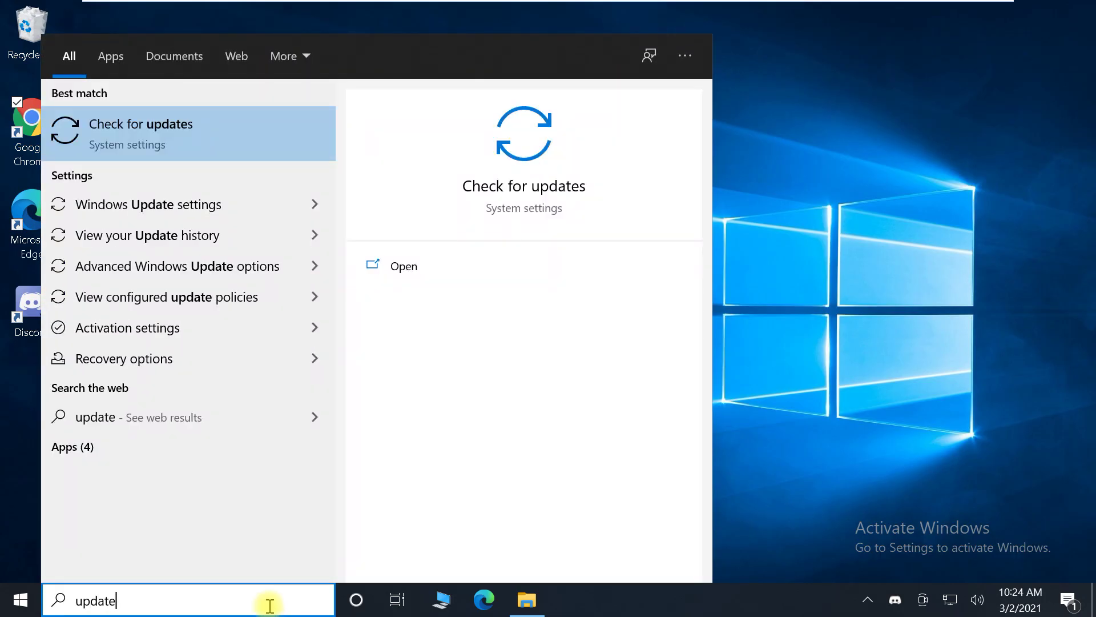
{"action": "left_click", "coordinate": [213, 142]}
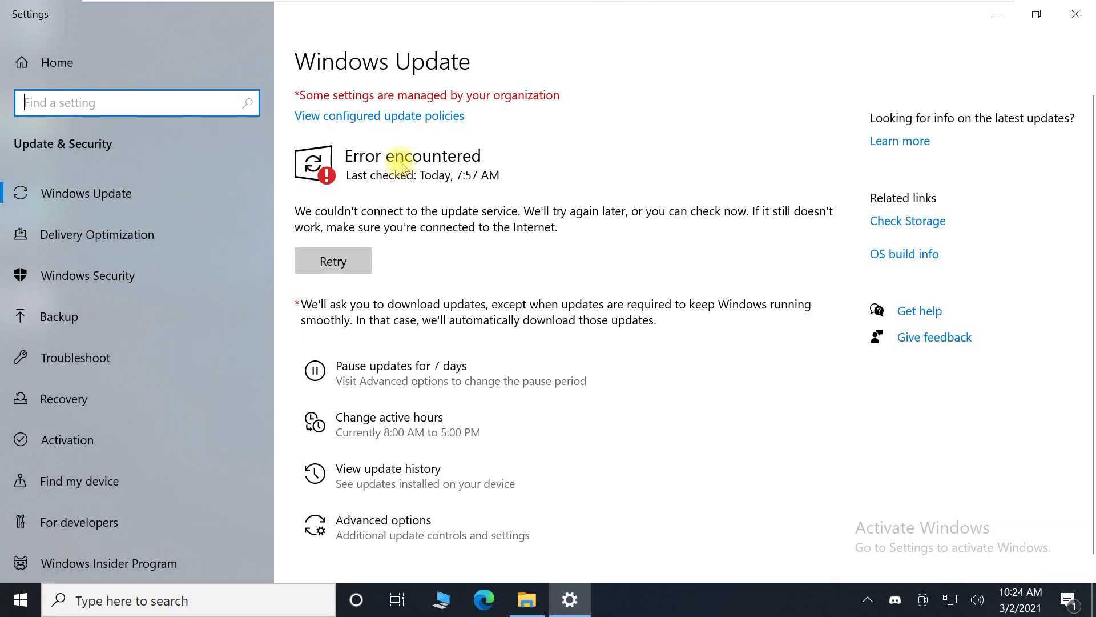
{"action": "left_click", "coordinate": [334, 260]}
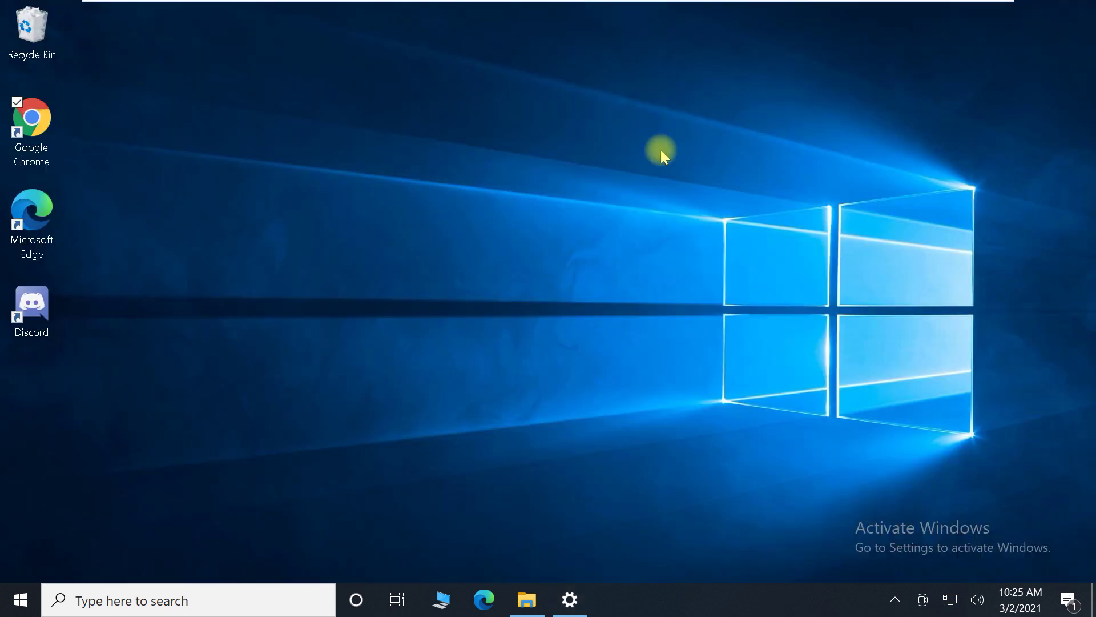
- Run chkdsk C: /f in an administrator Command Prompt, scheduling it for next restart, then close it
{"action": "left_click", "coordinate": [151, 599]}
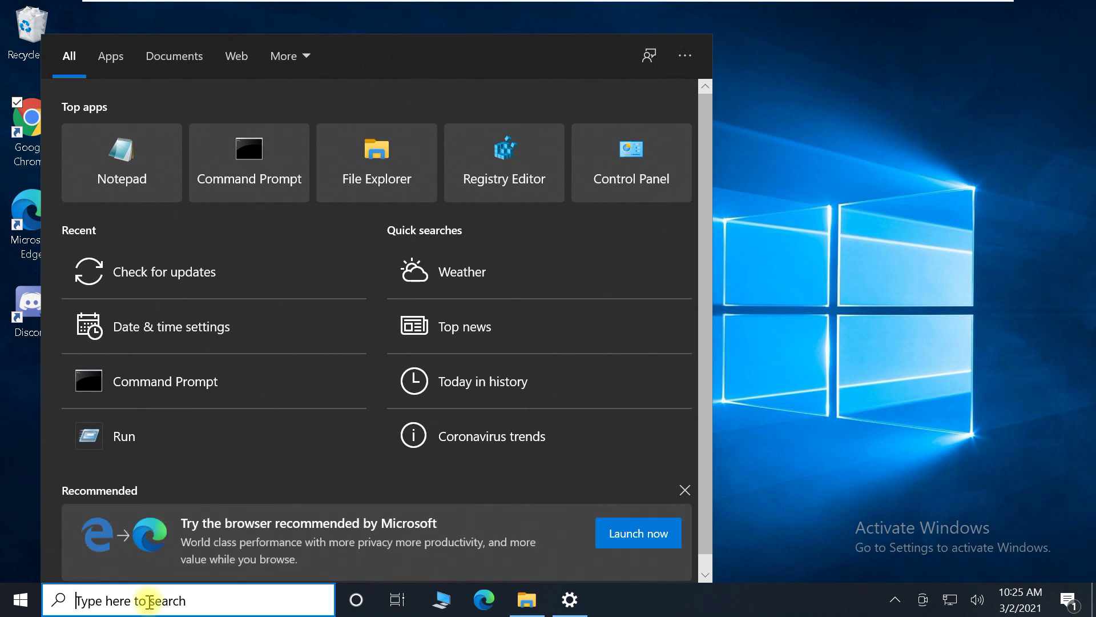
{"action": "type", "text": "cmd"}
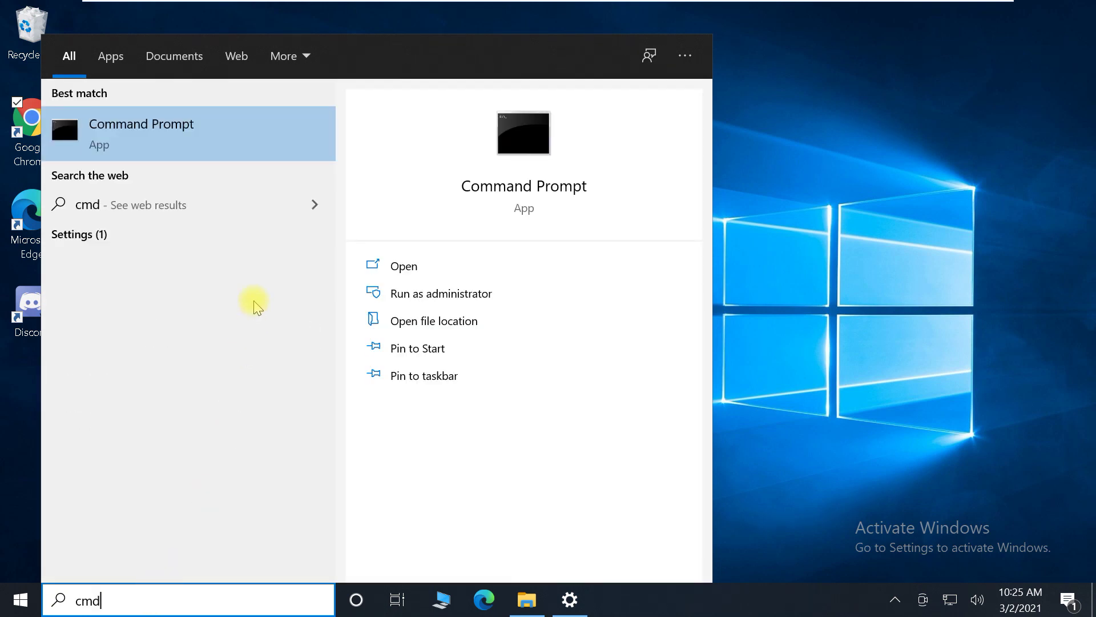
{"action": "right_click", "coordinate": [232, 154]}
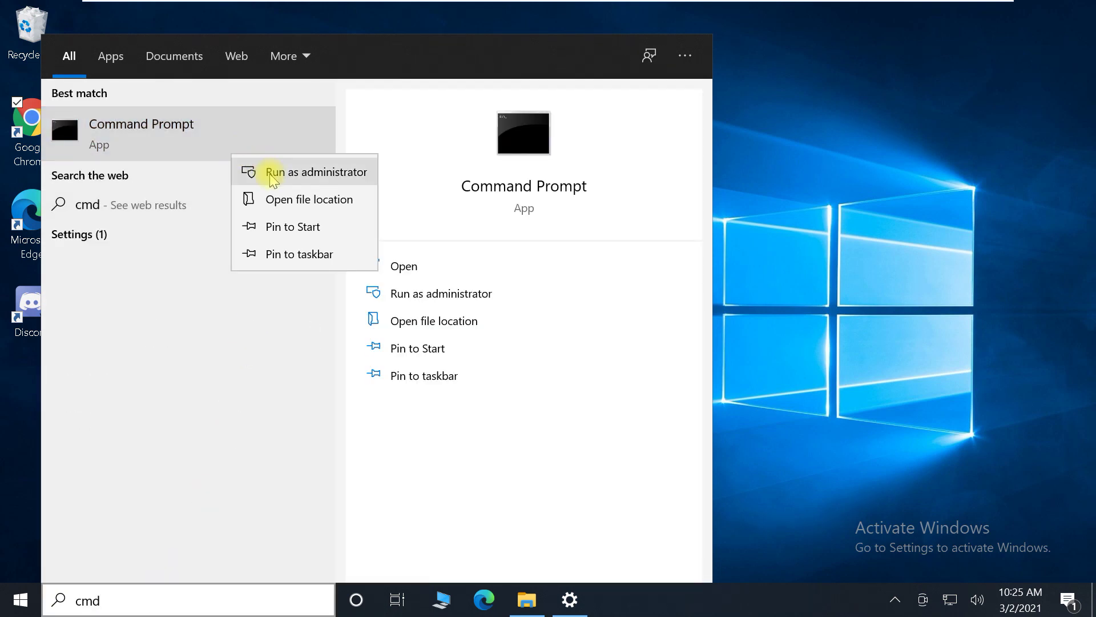
{"action": "left_click", "coordinate": [273, 173]}
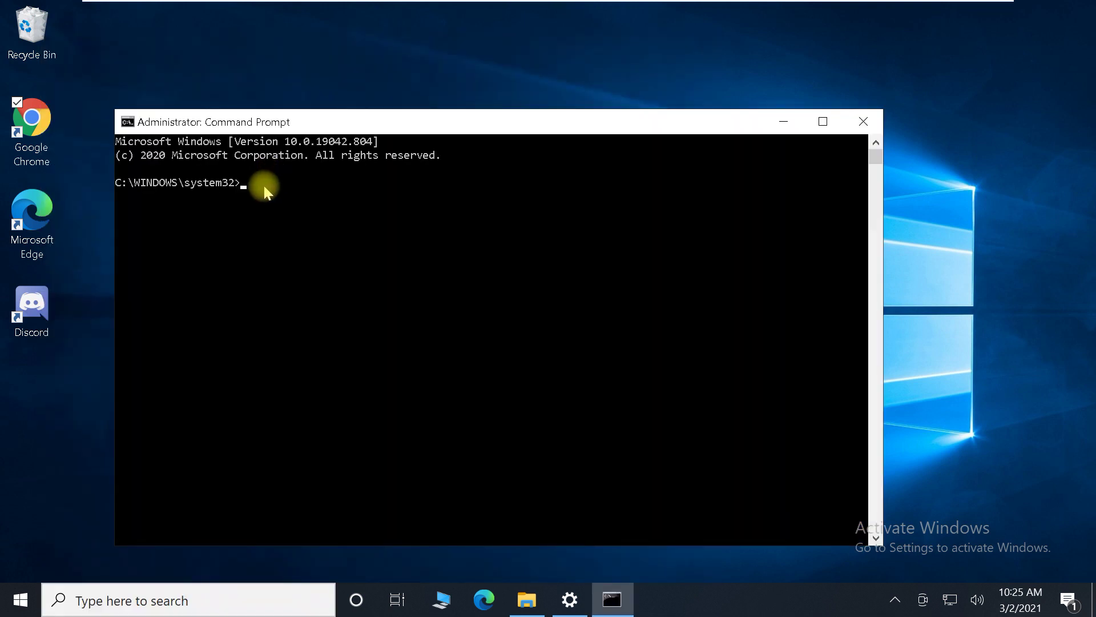
{"action": "left_click", "coordinate": [264, 189]}
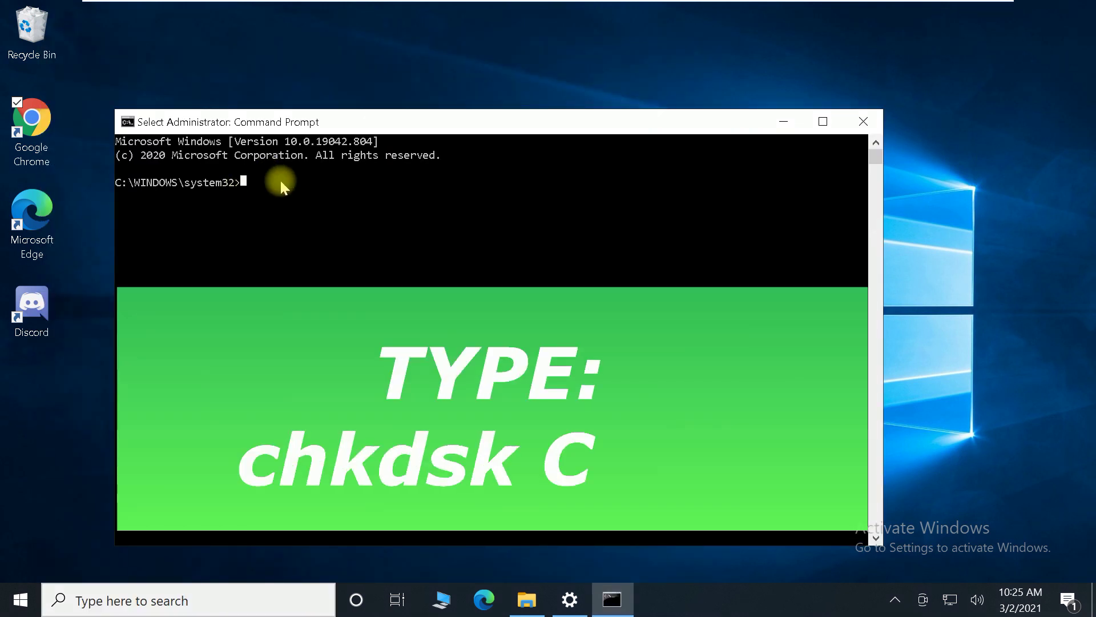
{"action": "type", "text": "chkdsk "}
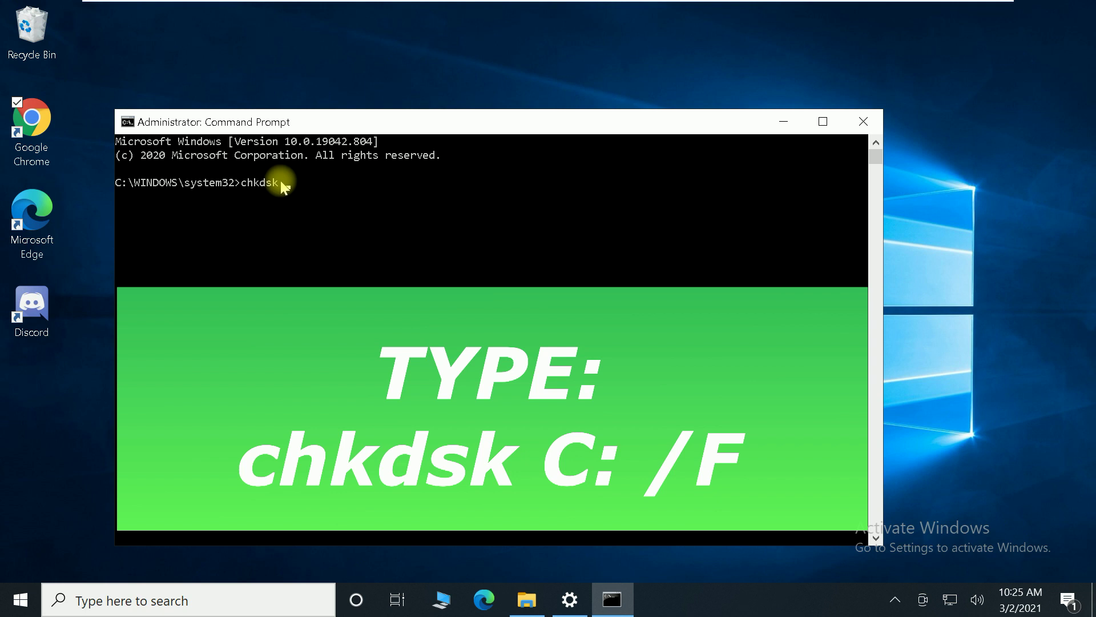
{"action": "type", "text": "C: /"}
{"action": "type", "text": "f"}
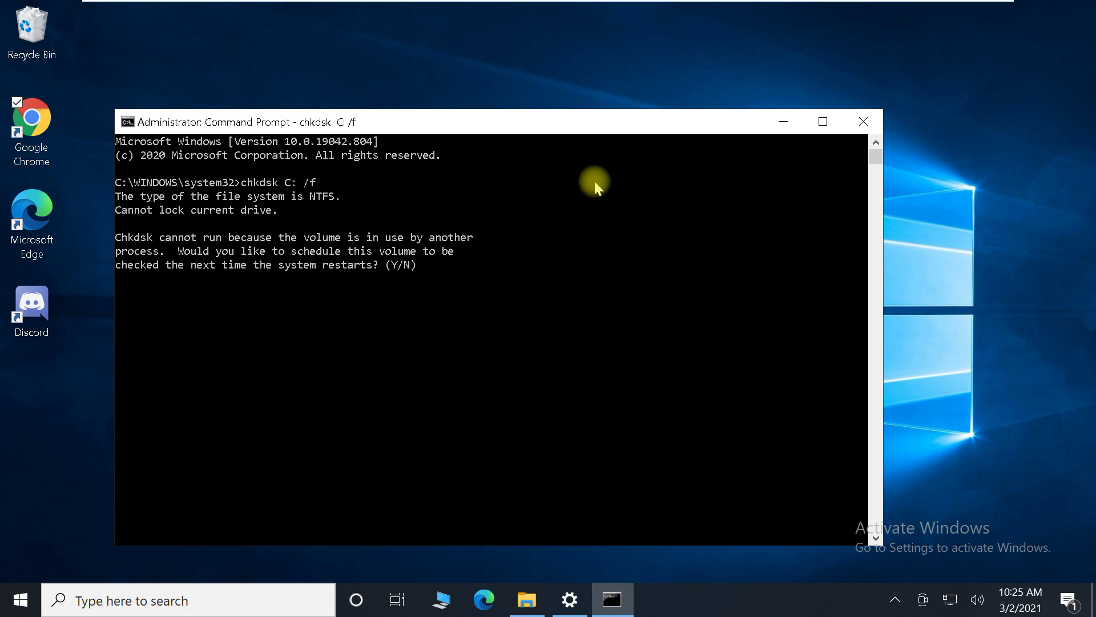
{"action": "type", "text": "y"}
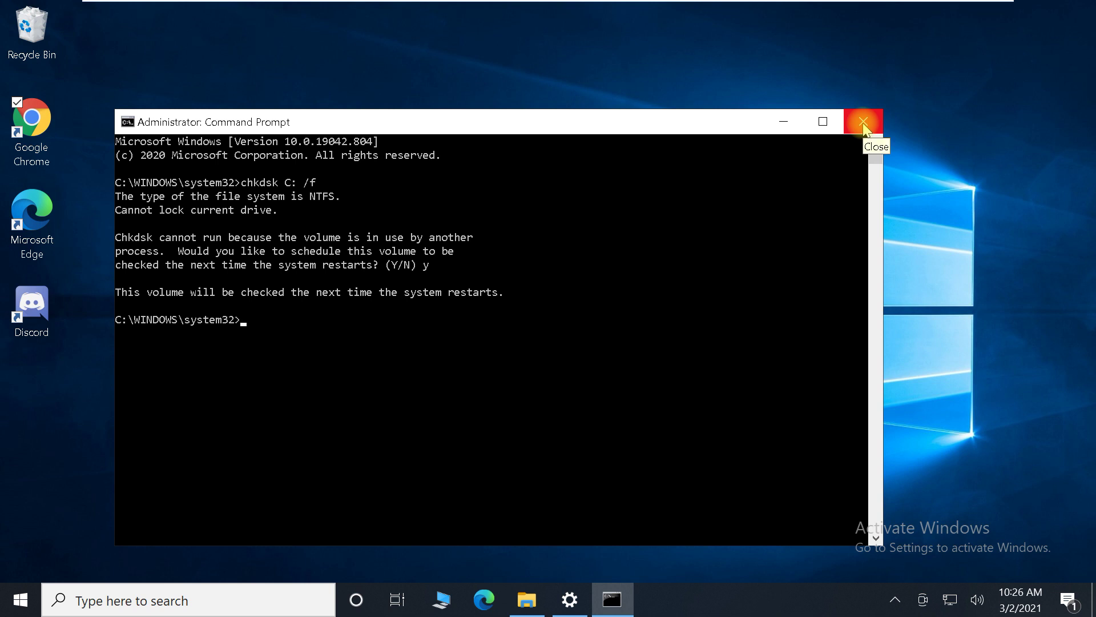
{"action": "left_click", "coordinate": [864, 127]}
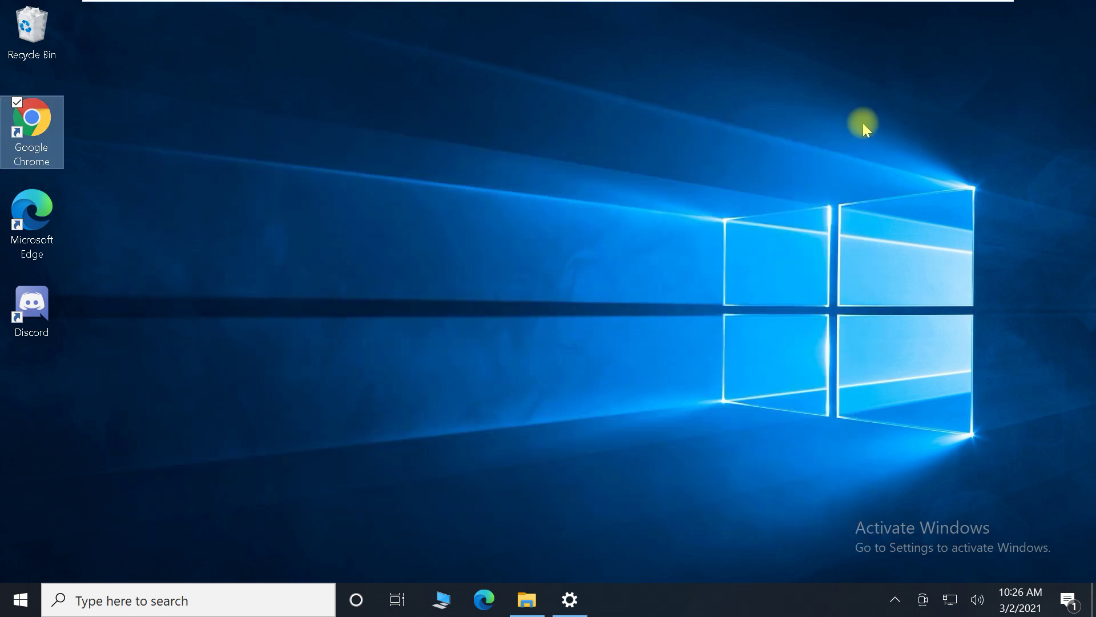
- Launch System Configuration via msconfig from the Run app
{"action": "left_click", "coordinate": [269, 601]}
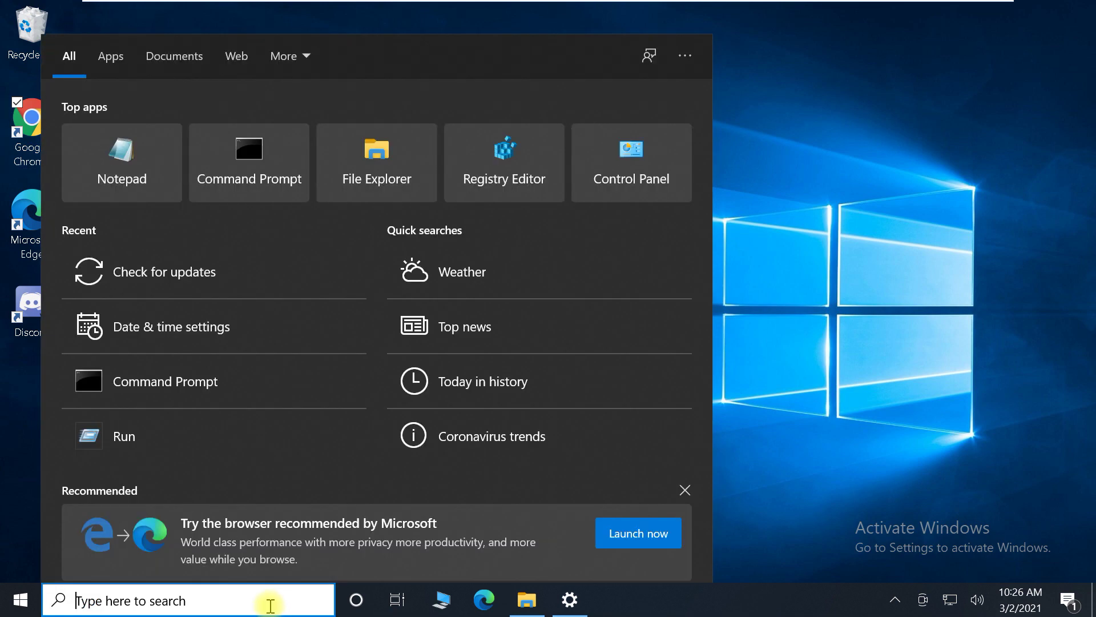
{"action": "type", "text": "run"}
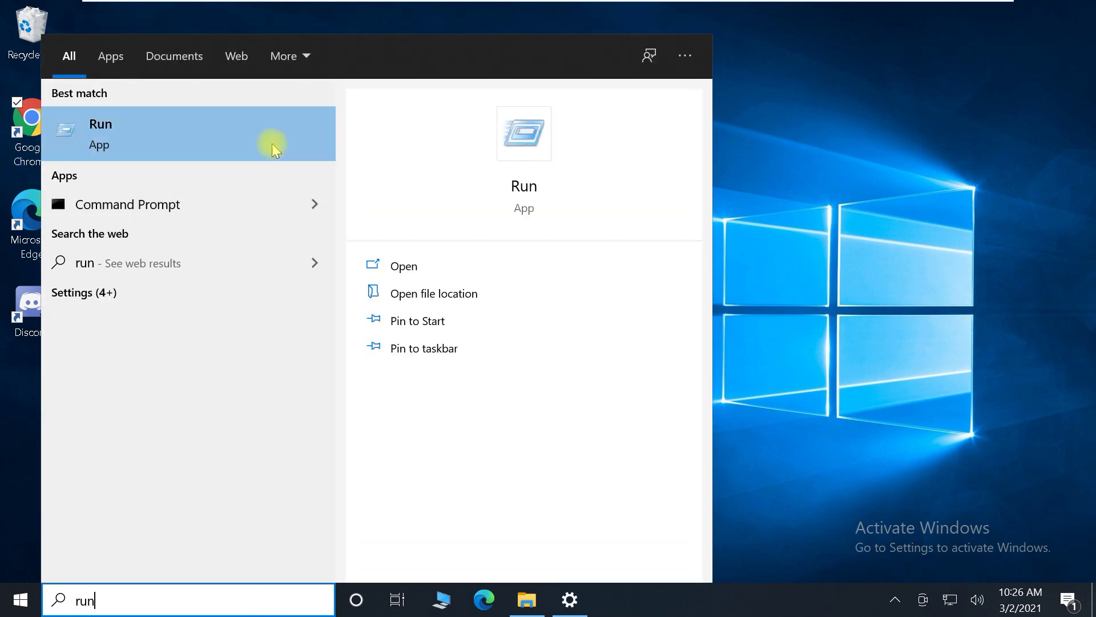
{"action": "left_click", "coordinate": [272, 143]}
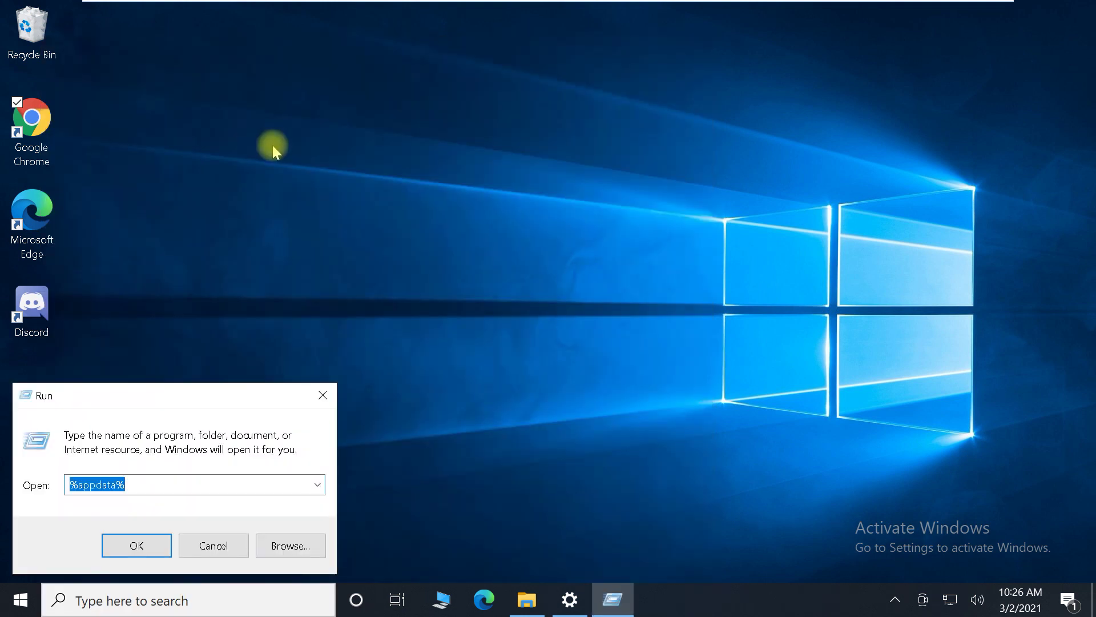
{"action": "type", "text": "msconfig.e"}
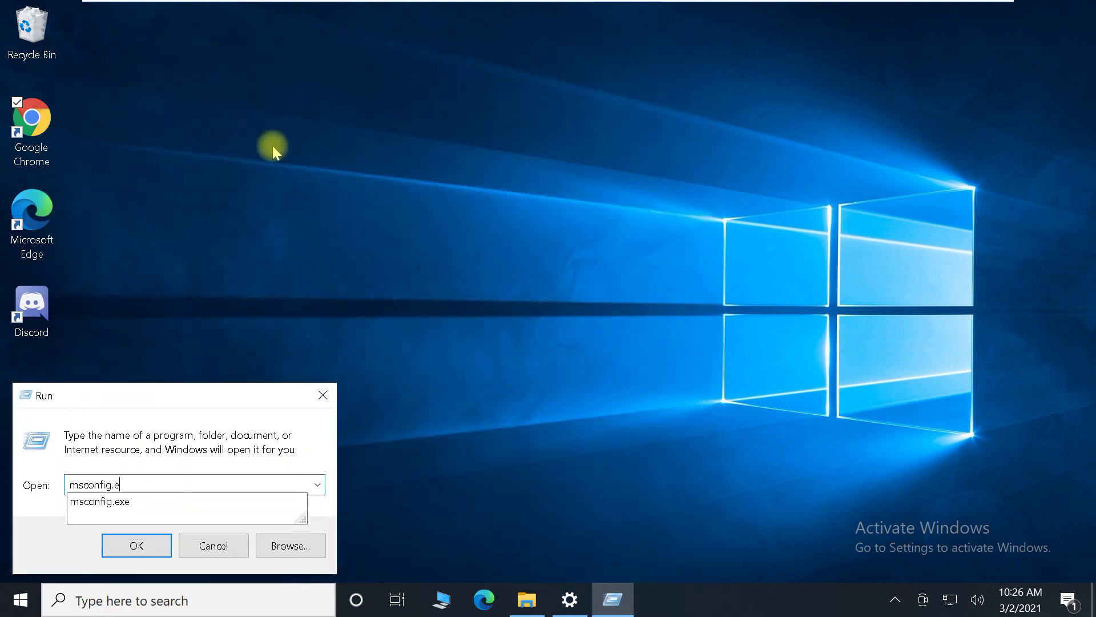
{"action": "key", "text": "Return"}
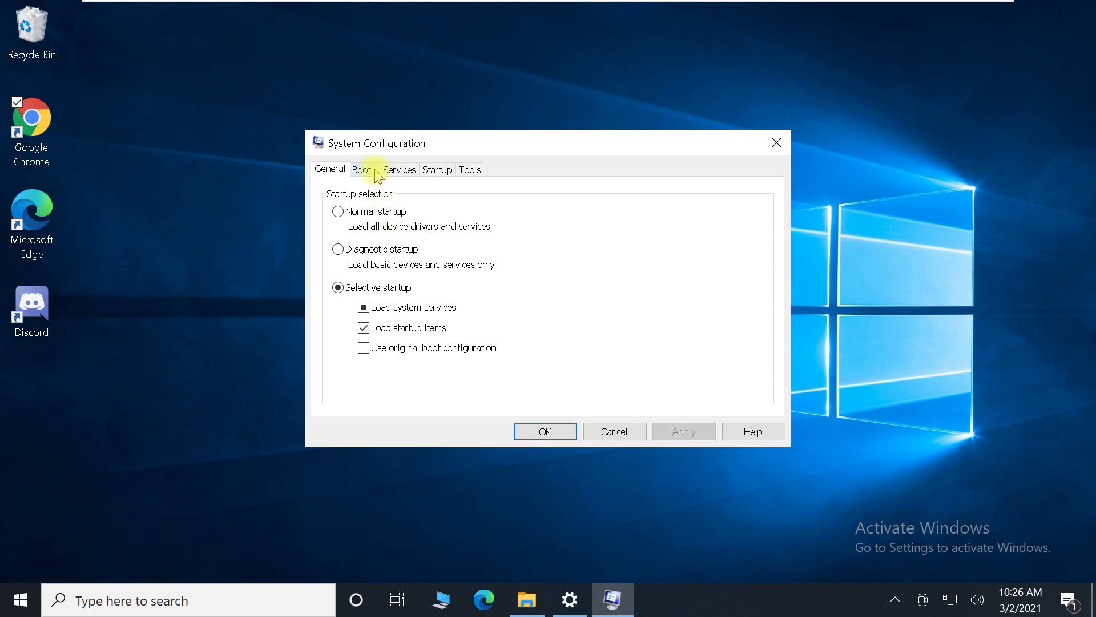
- Hide Microsoft services, re-enable the Adobe, Google and VMware services, and apply the change
{"action": "left_click", "coordinate": [399, 169]}
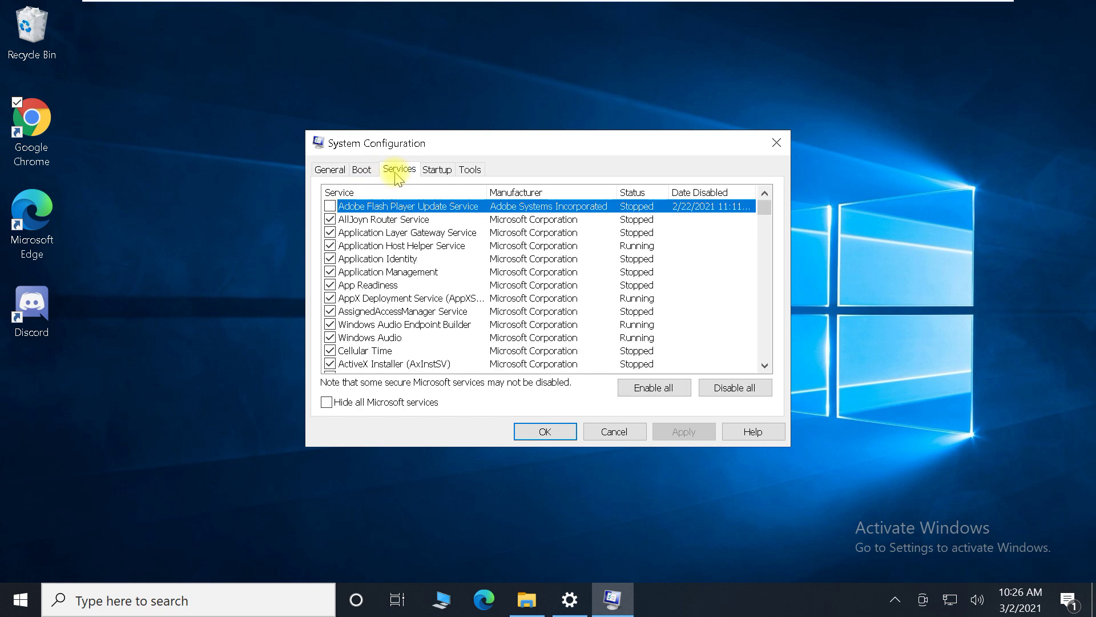
{"action": "left_click", "coordinate": [327, 403]}
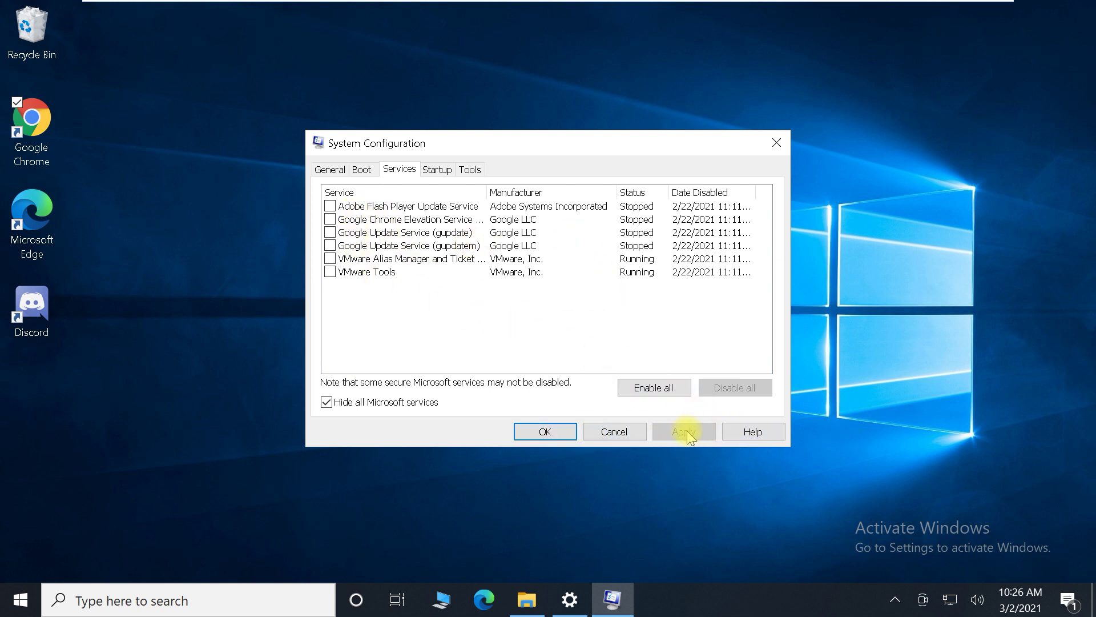
{"action": "left_click", "coordinate": [330, 207]}
{"action": "left_click", "coordinate": [330, 232]}
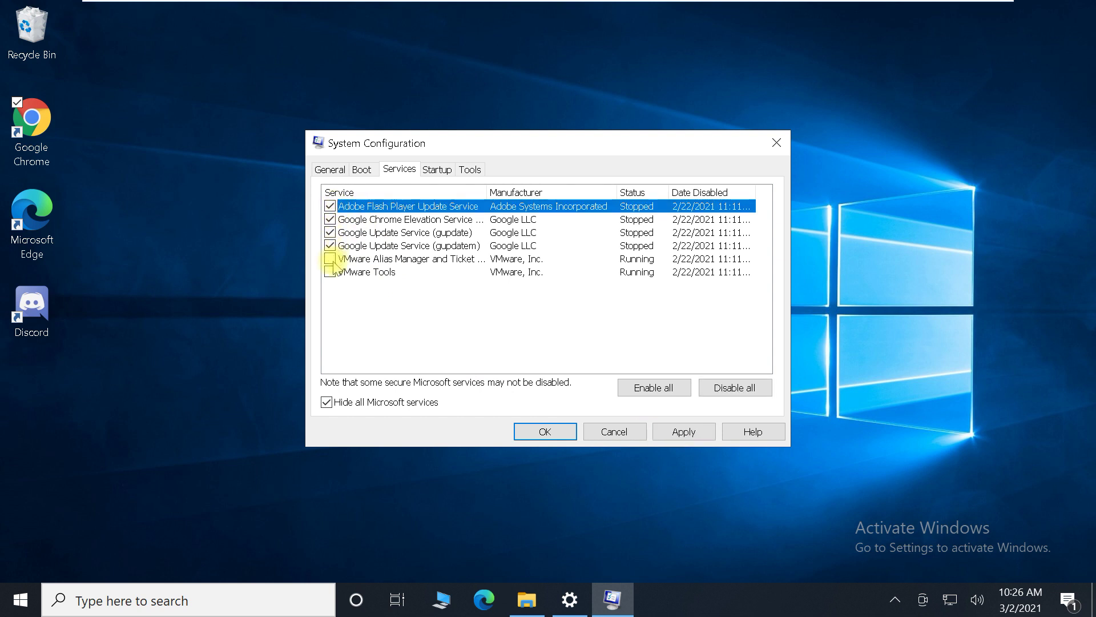
{"action": "left_click", "coordinate": [330, 271]}
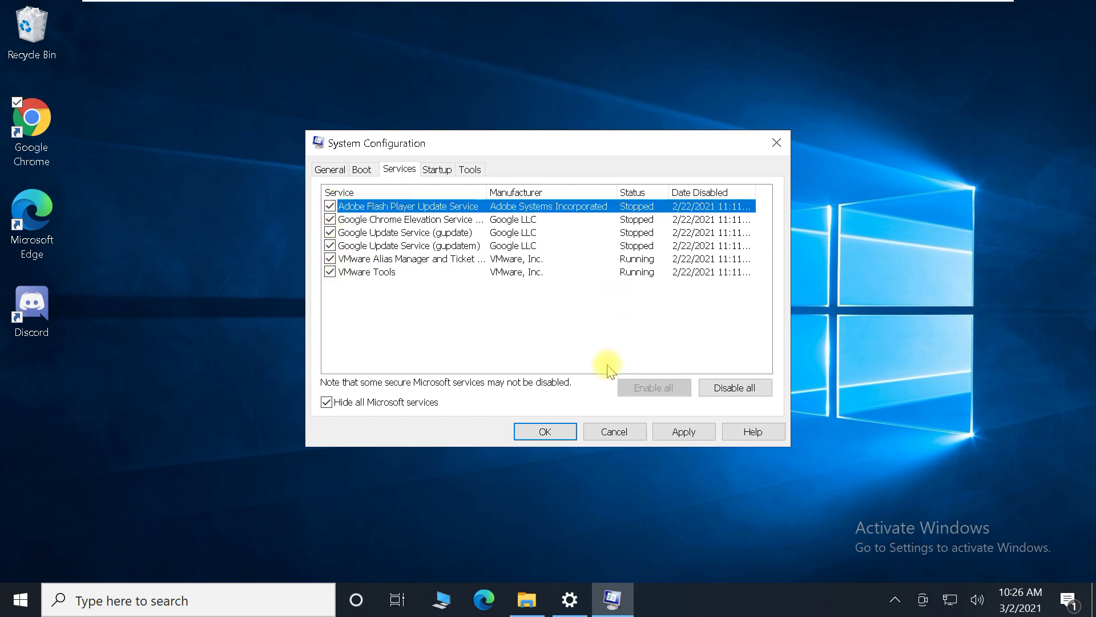
{"action": "left_click", "coordinate": [691, 436]}
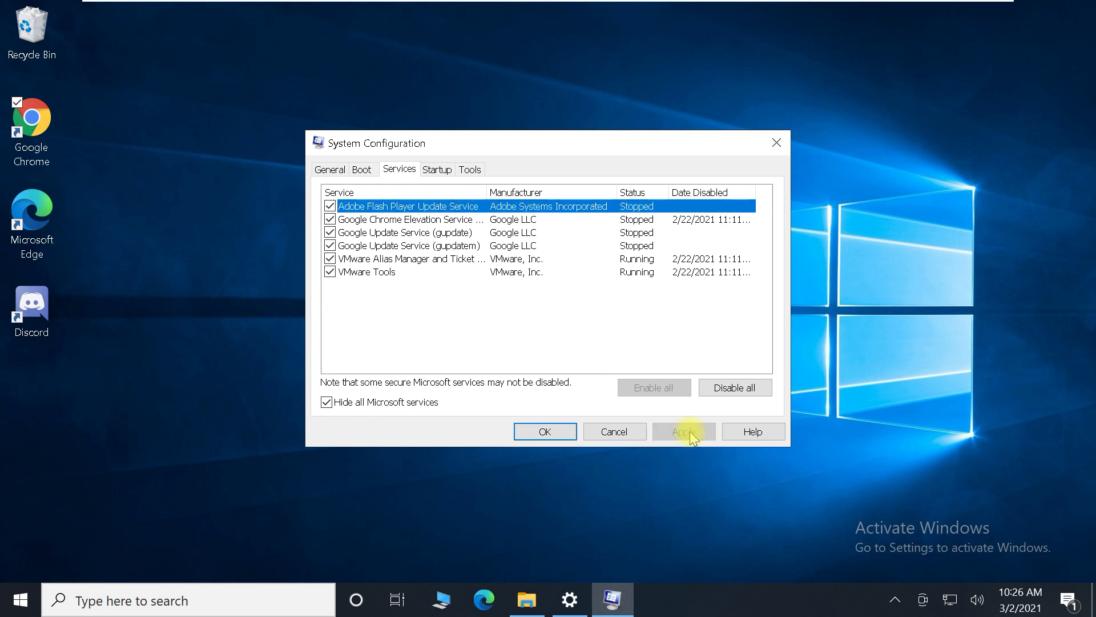
{"action": "left_click", "coordinate": [545, 431]}
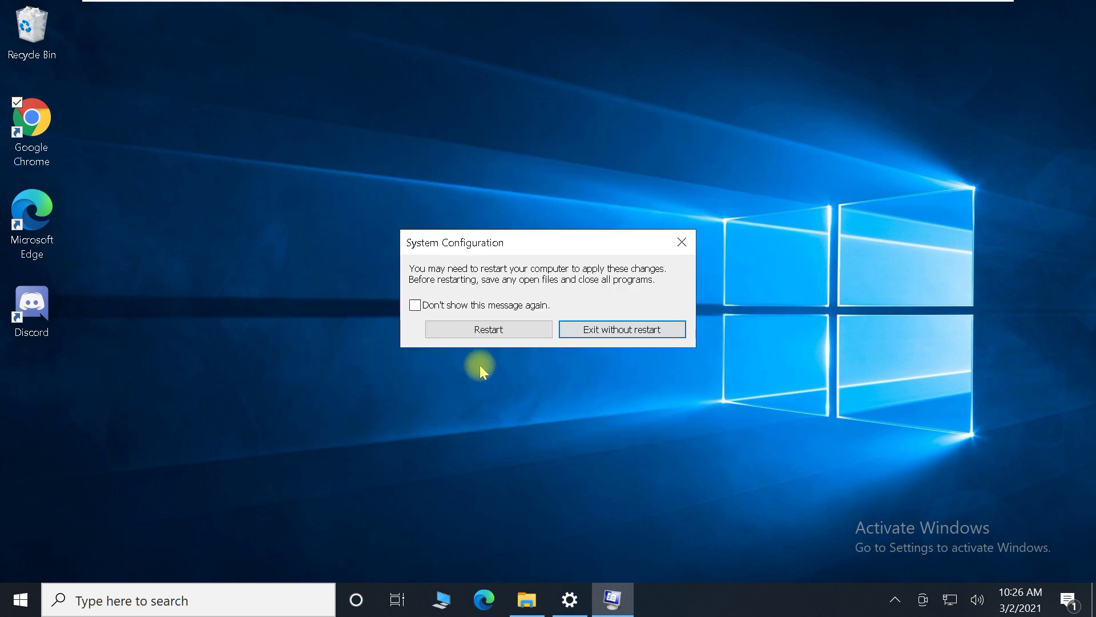
- Restart the computer now from the System Configuration prompt
{"action": "left_click", "coordinate": [489, 329]}
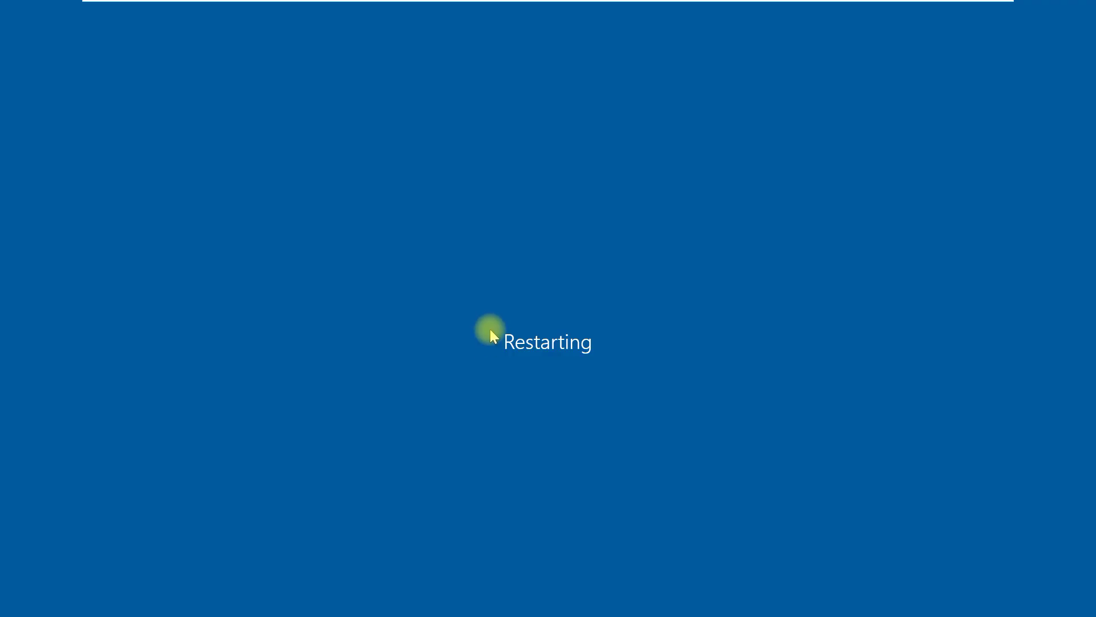